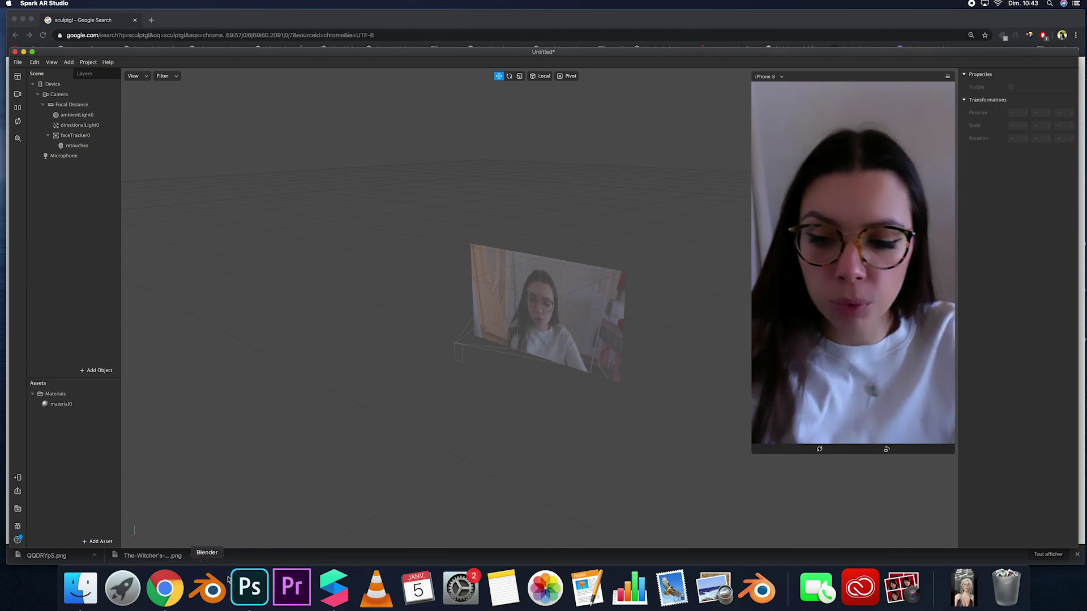
Open SculptGL from the search results in Chrome and reset its scene to remove the default sphere
left_click(165, 588)
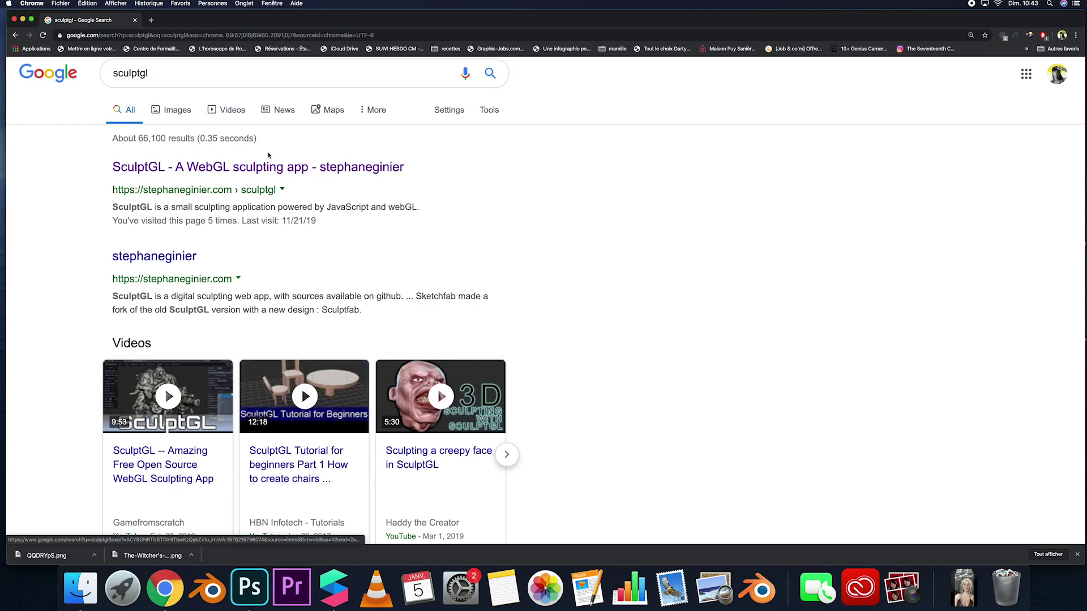
left_click(278, 170)
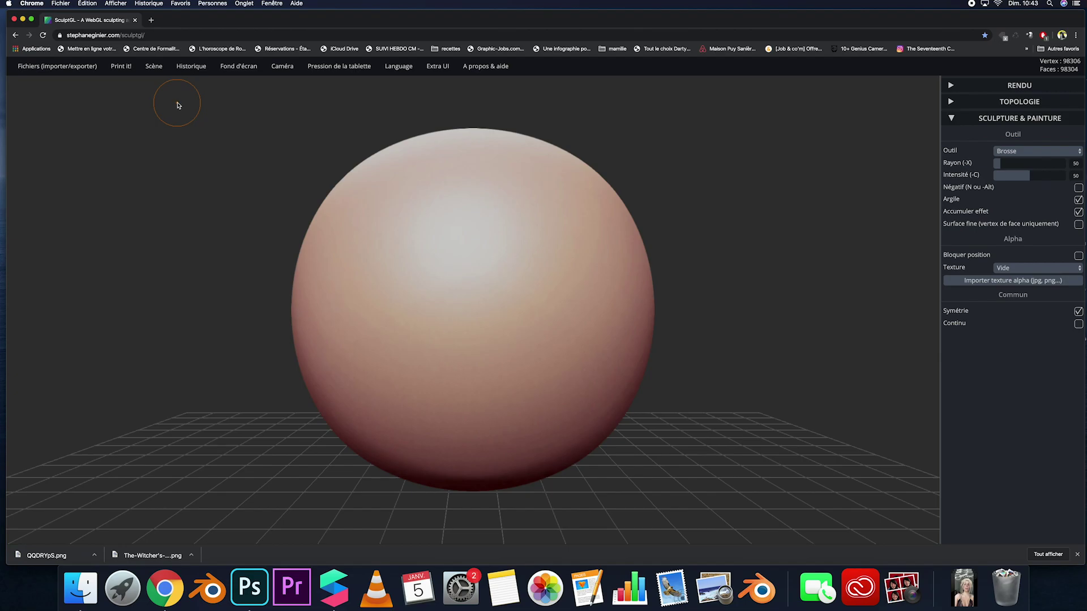
mouse_move(155, 67)
scroll(105, 98, "up", 6)
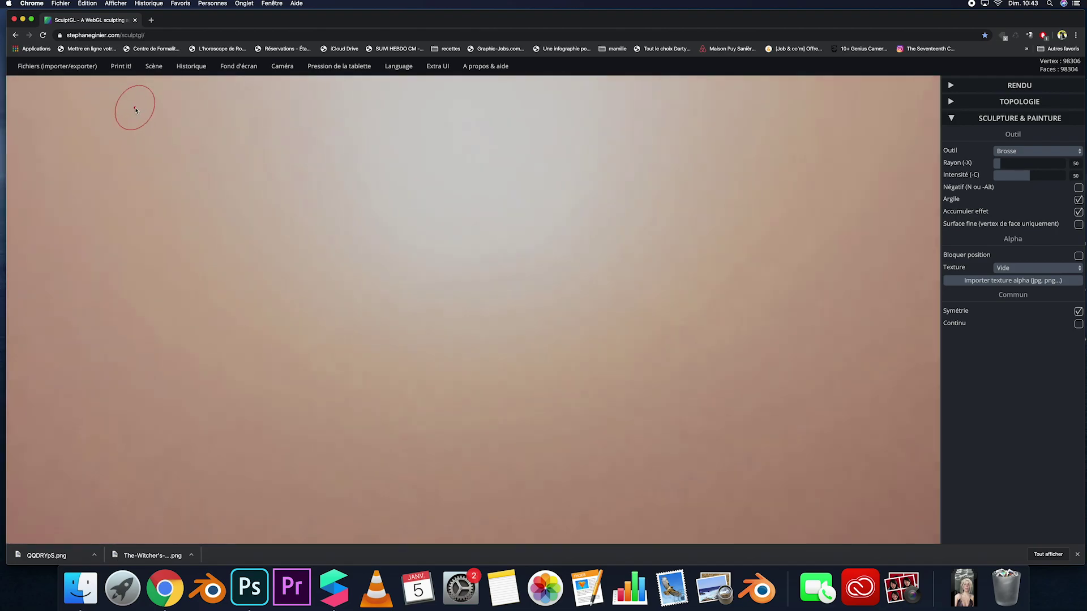
scroll(136, 110, "down", 6)
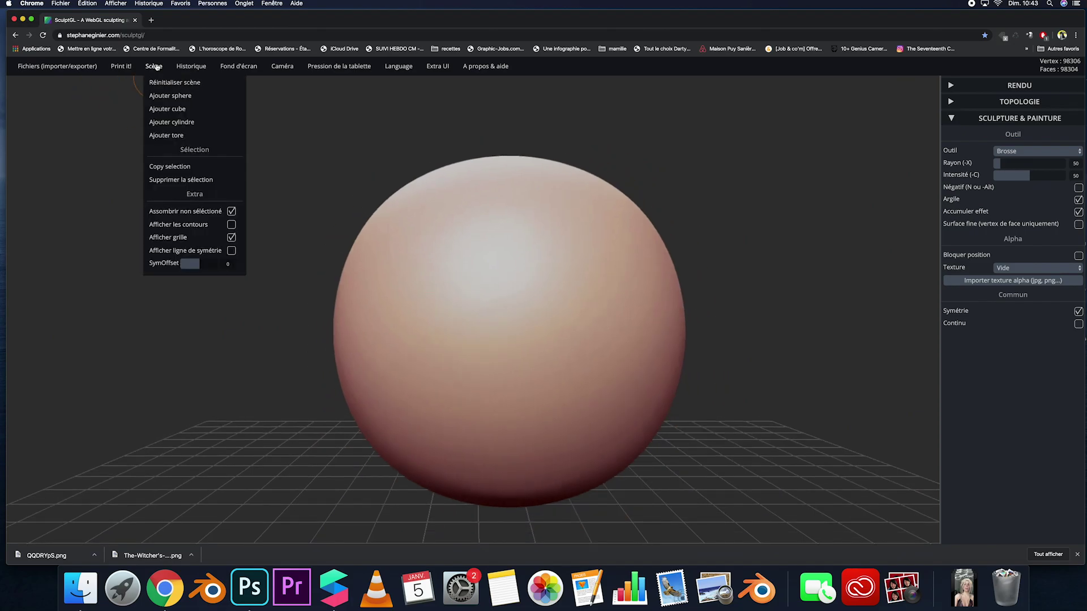
left_click(167, 83)
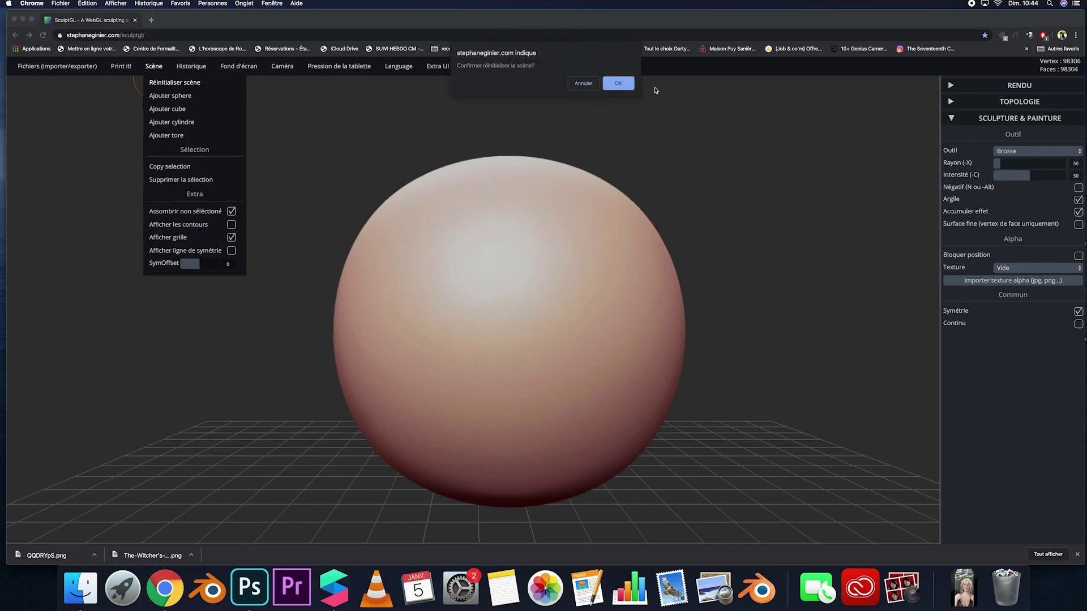
left_click(616, 85)
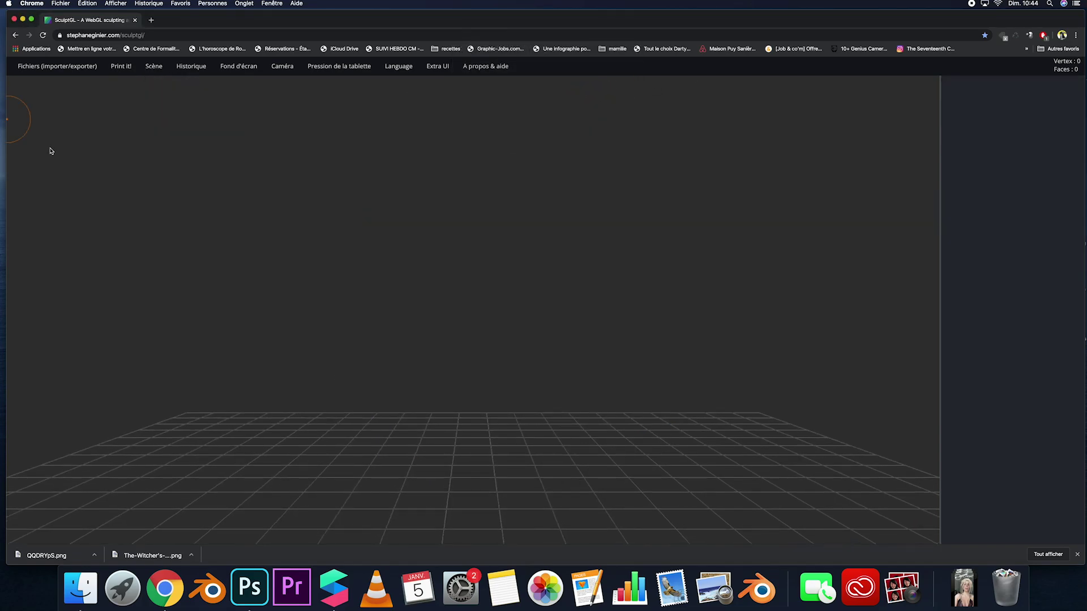
Import faceMesh.obj from the Mesh folder of FaceAssets, inside the tuto folder, into the empty scene
mouse_move(81, 69)
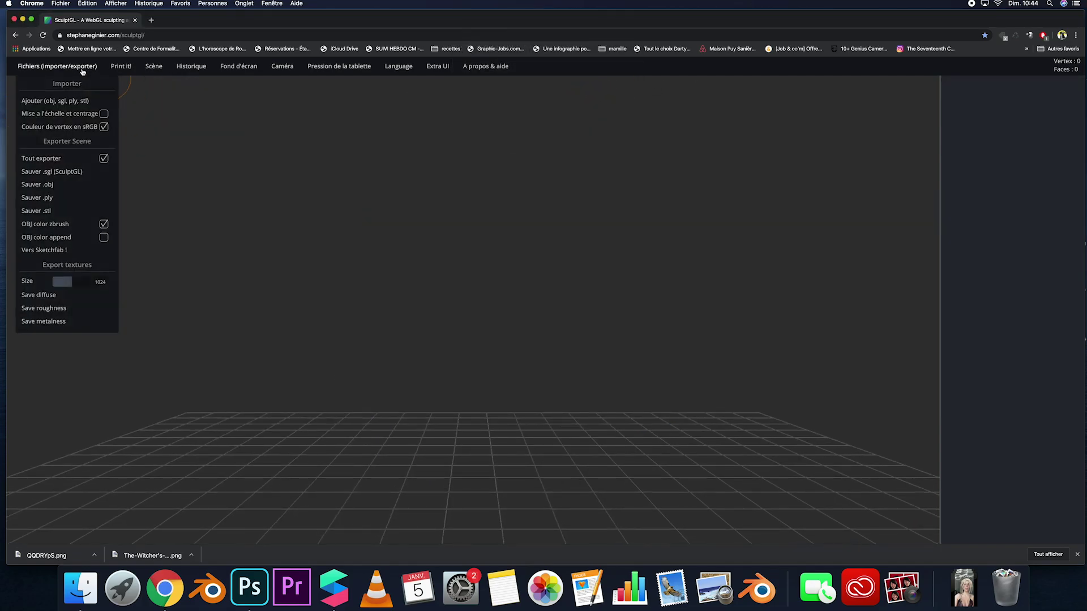
left_click(80, 102)
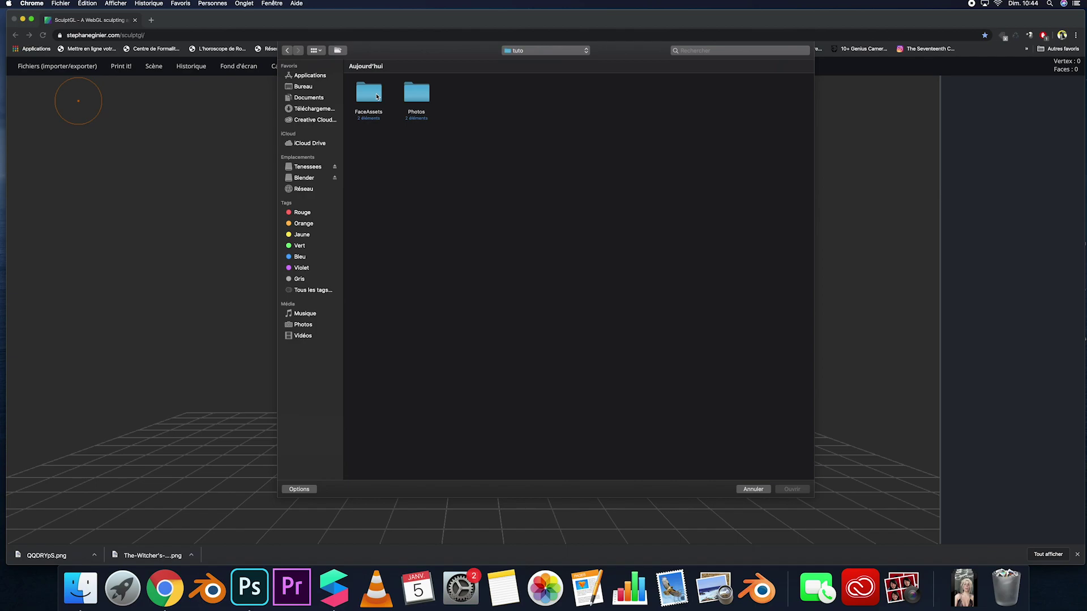
double_click(376, 96)
double_click(376, 96)
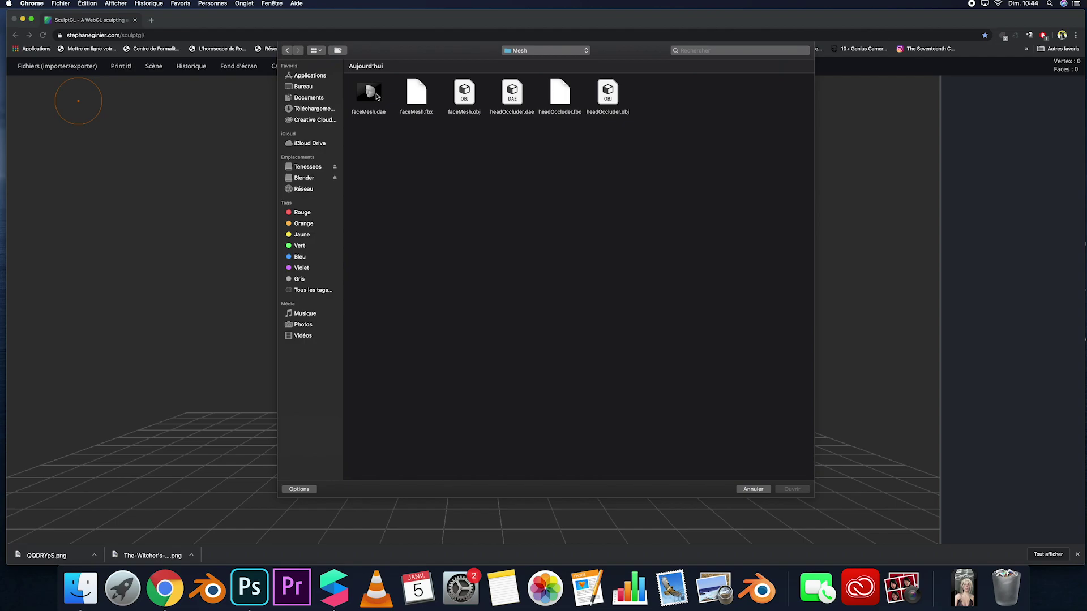
double_click(464, 94)
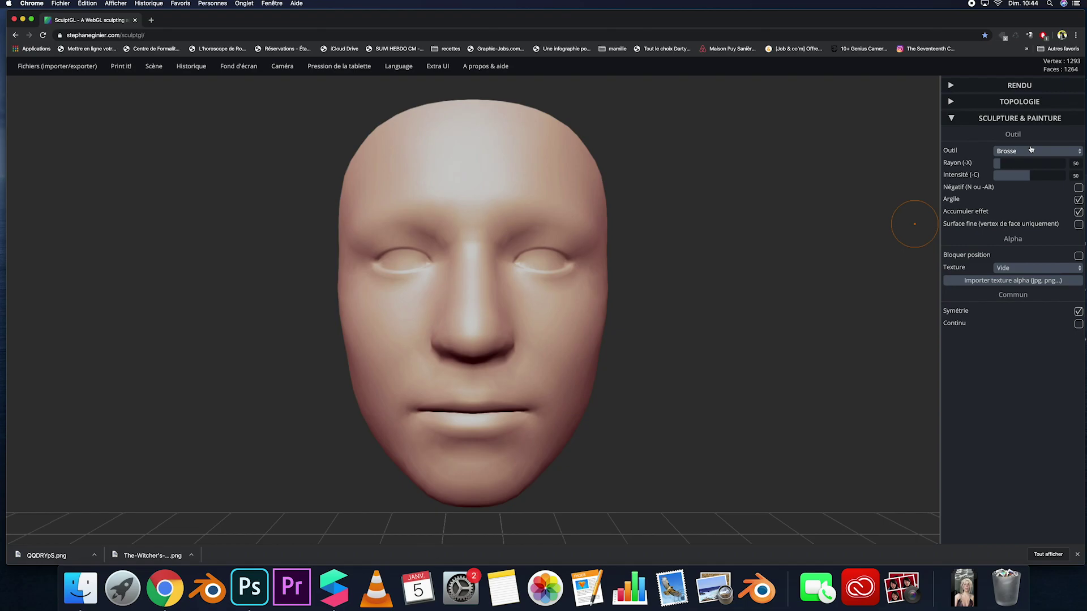
Inflate the upper and lower lips of the face mesh with the Gonfler tool, keeping symmetry on
left_click(1013, 151)
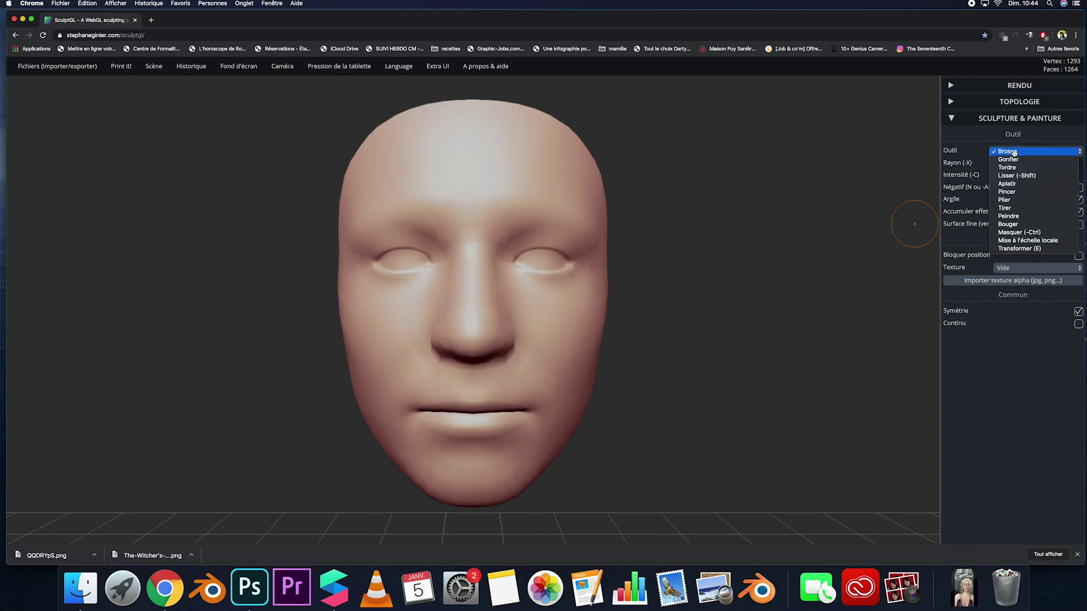
left_click(1020, 161)
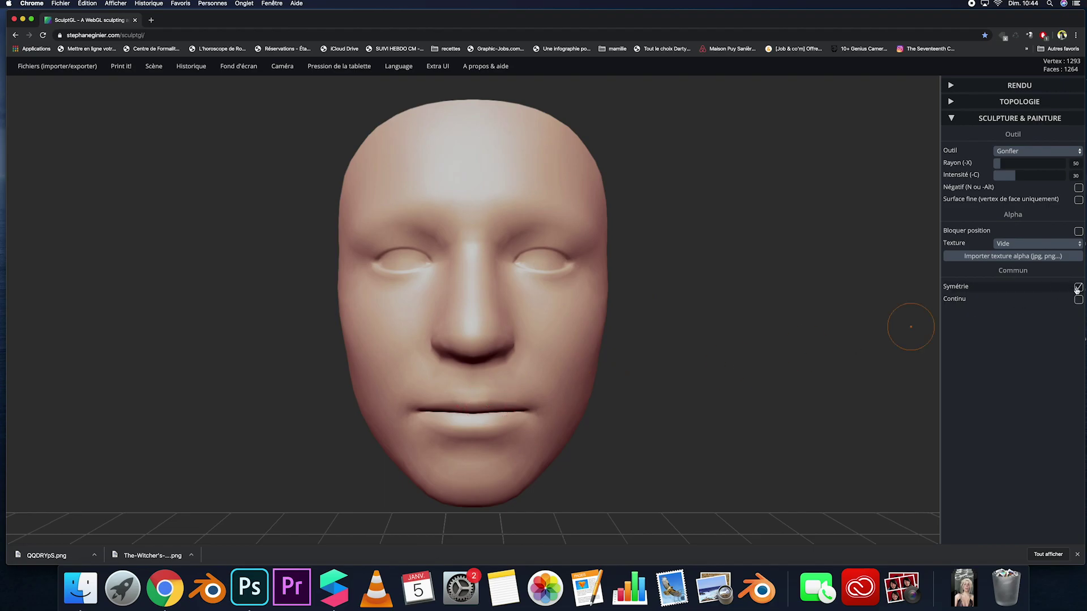
mouse_move(469, 417)
left_mouse_down()
mouse_move(437, 398)
mouse_move(451, 408)
left_mouse_up()
mouse_move(451, 405)
left_mouse_down()
mouse_move(470, 407)
mouse_move(427, 409)
mouse_move(485, 433)
left_mouse_up()
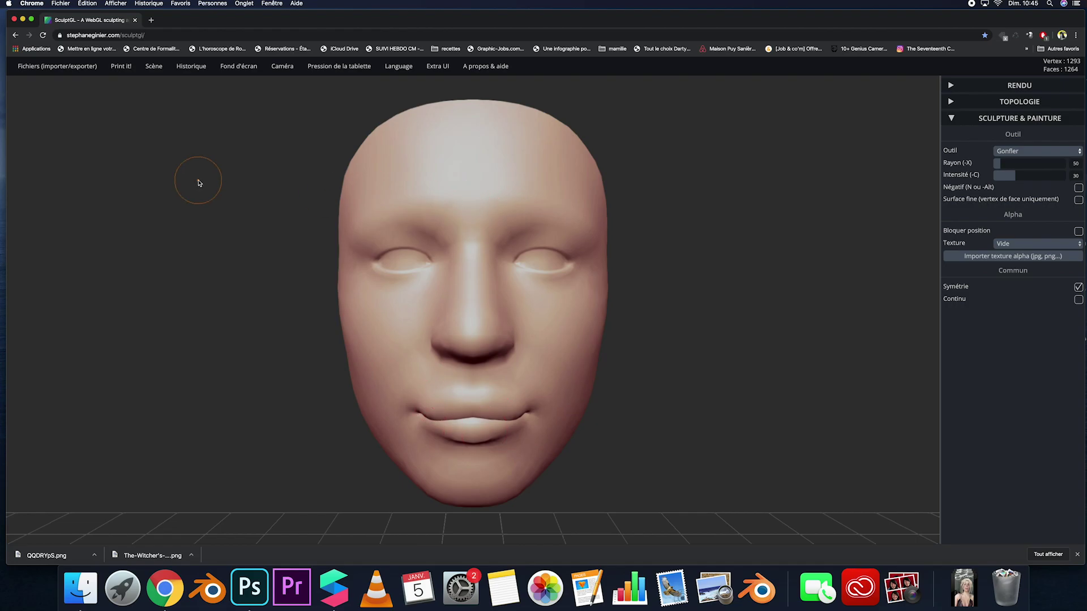
Export the sculpted face mesh as an .obj file
mouse_move(56, 70)
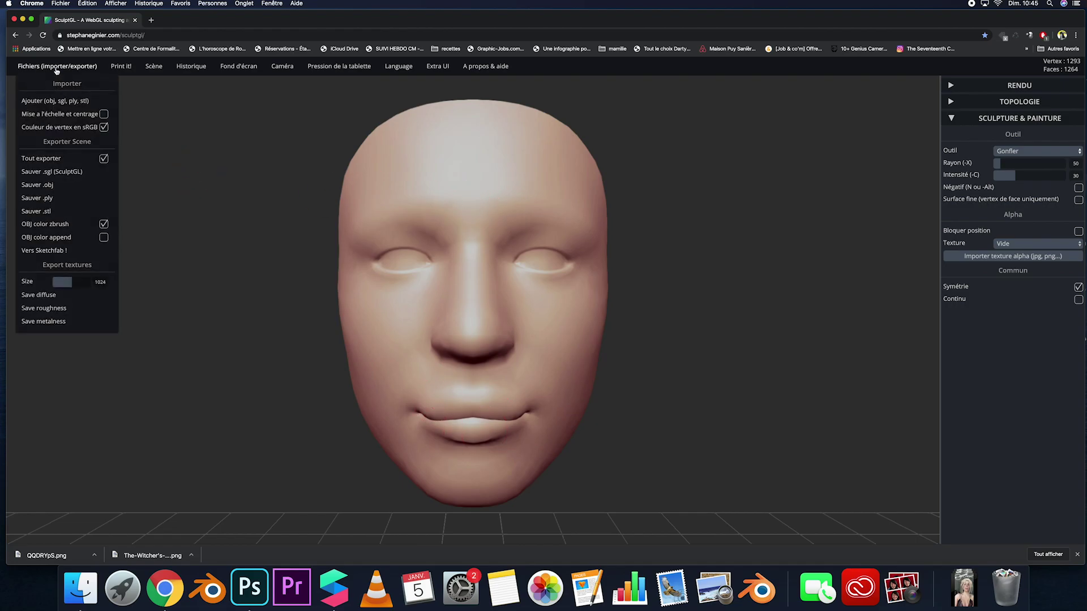
left_click(56, 185)
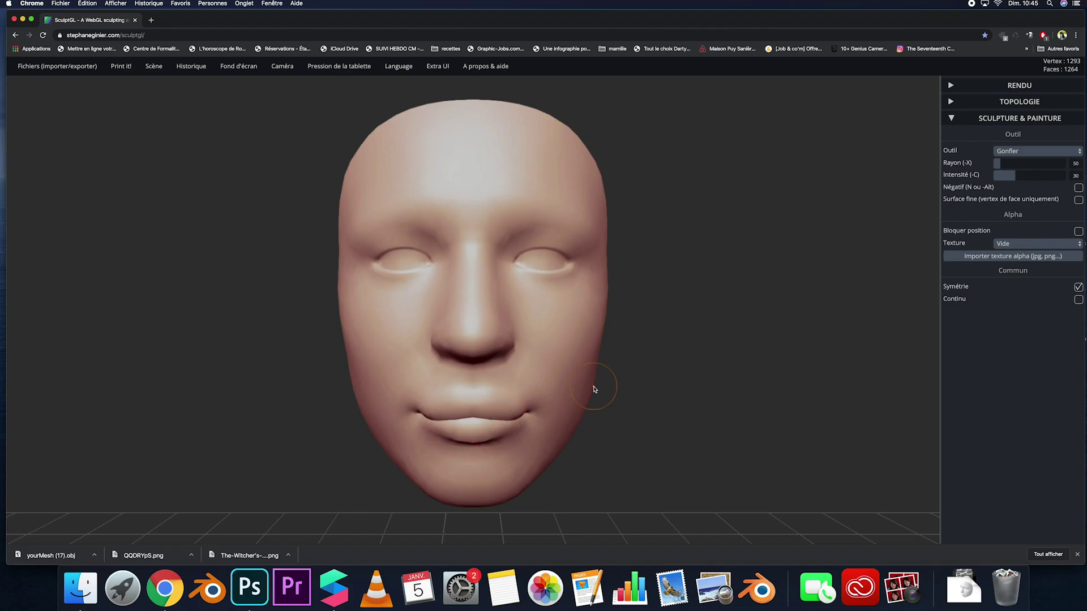
mouse_move(56, 69)
Switch to Spark AR Studio, add a Face Mesh under faceTracker0 and rename it deformations
left_click(334, 589)
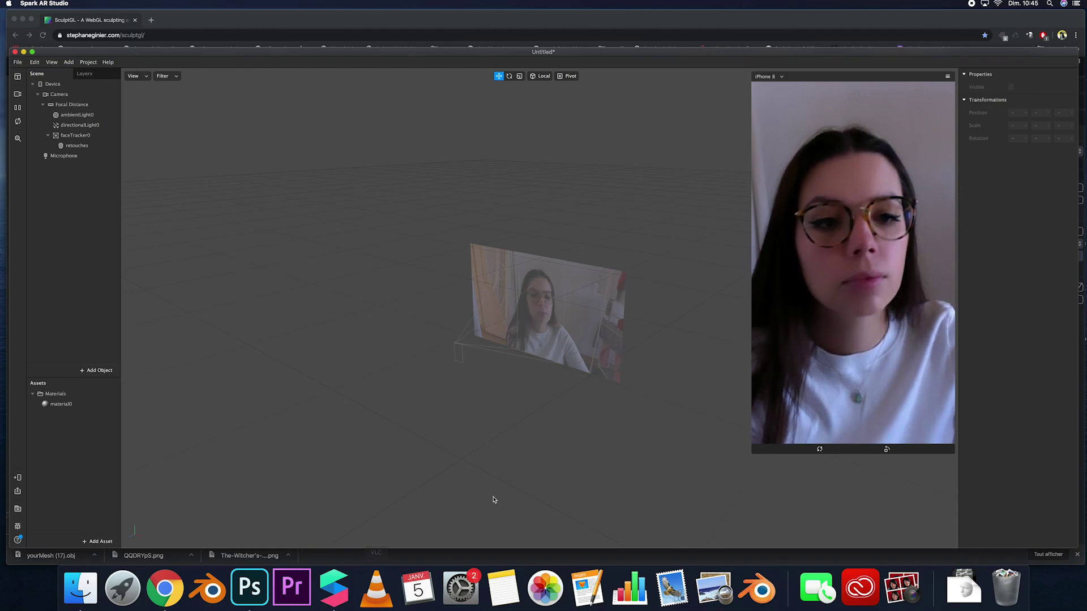
left_click(100, 372)
left_click(31, 332)
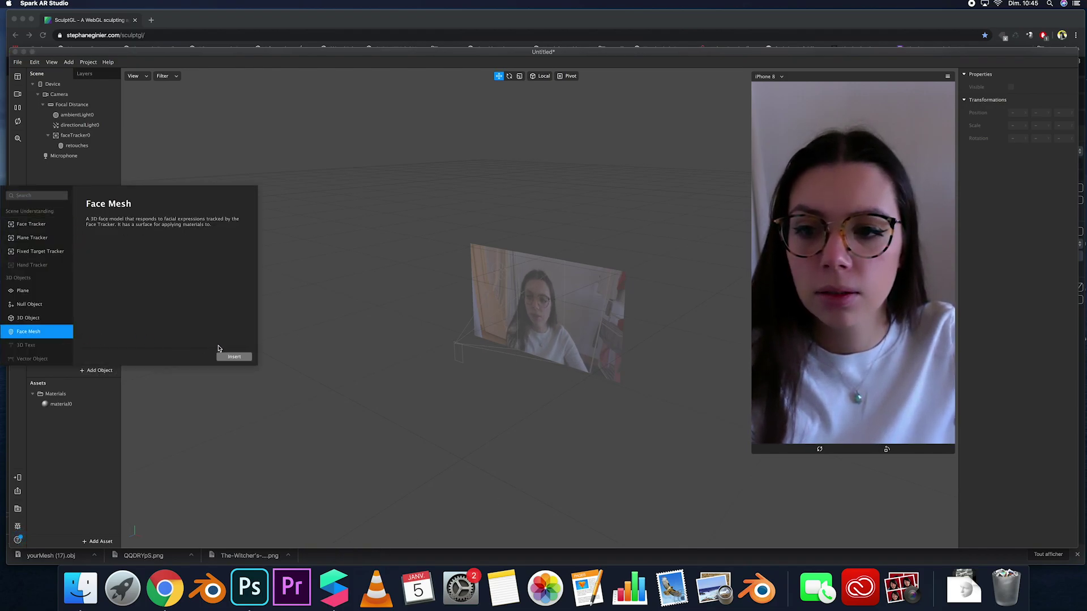
left_click(234, 357)
left_click_drag(79, 157, 85, 154)
double_click(81, 158)
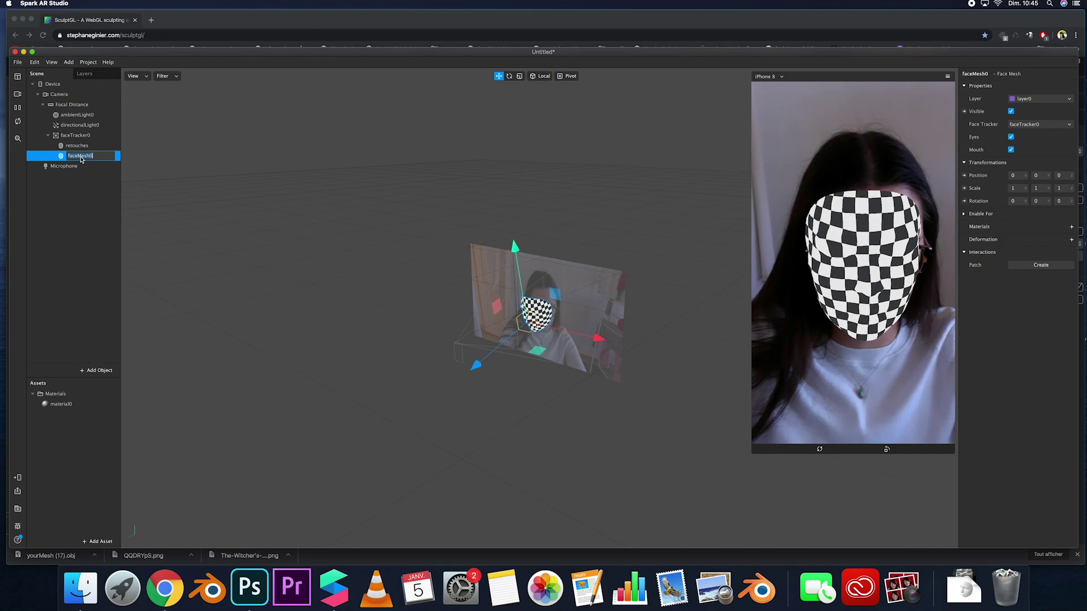
type("defor")
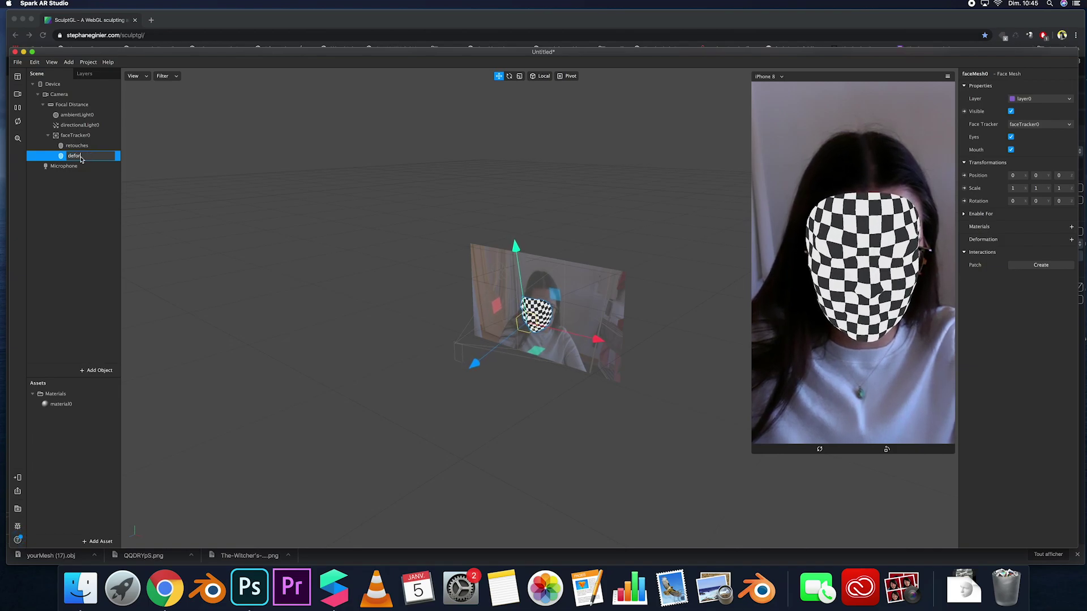
type("mations")
key("Return")
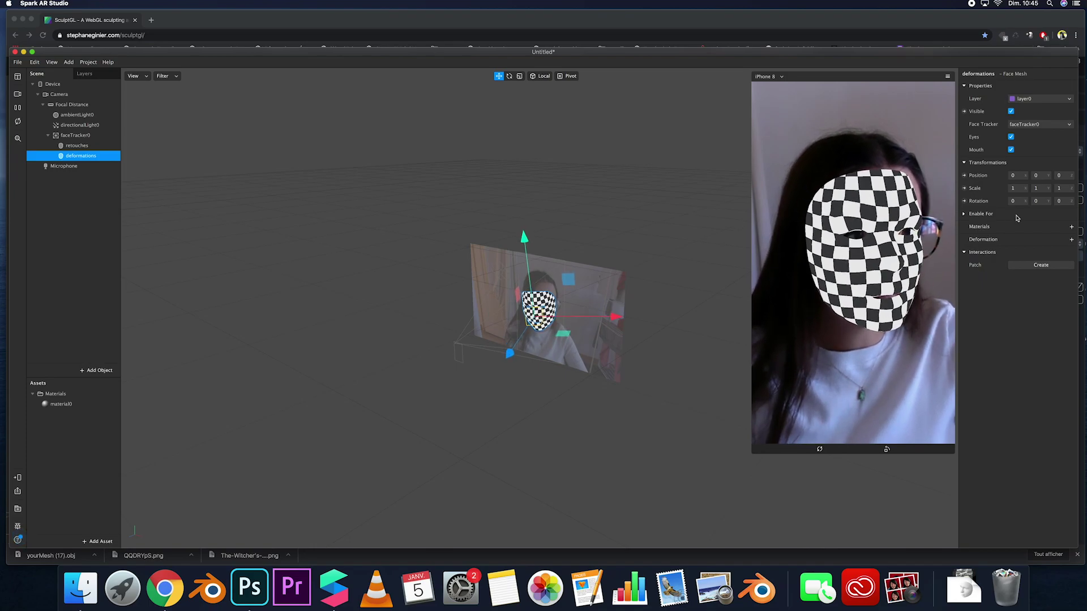
Apply yourMesh (17).obj from the Downloads folder as the deformation of the deformations face mesh
left_click(1072, 240)
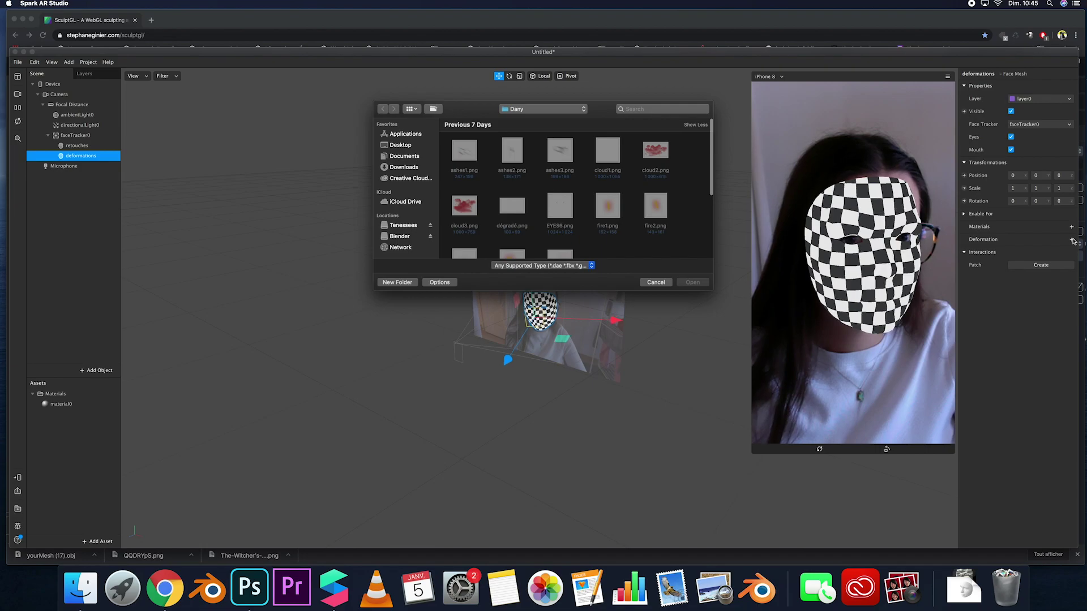
left_click(392, 146)
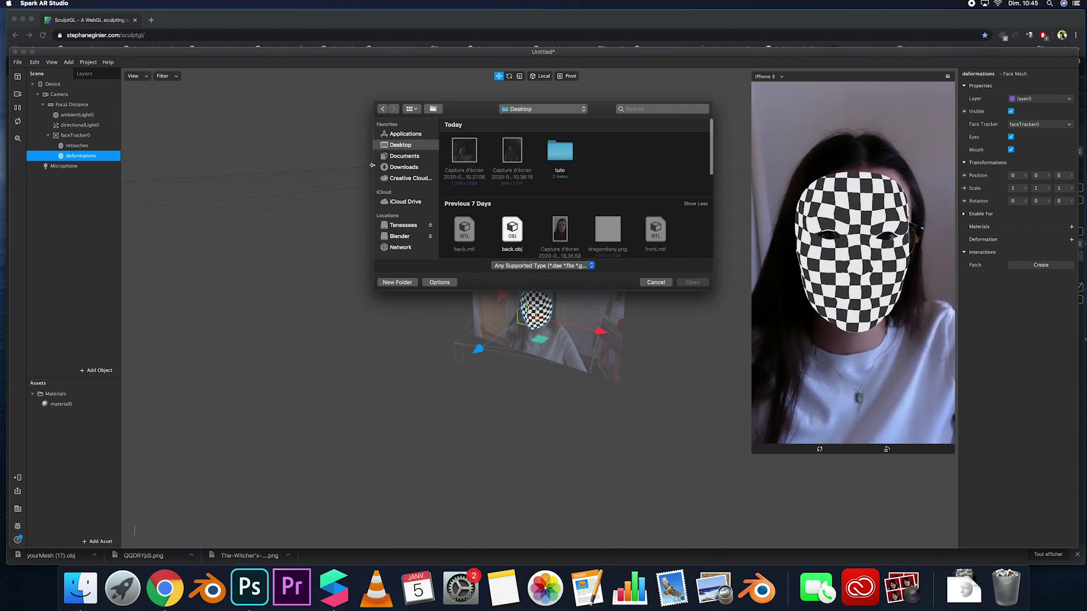
left_click(403, 167)
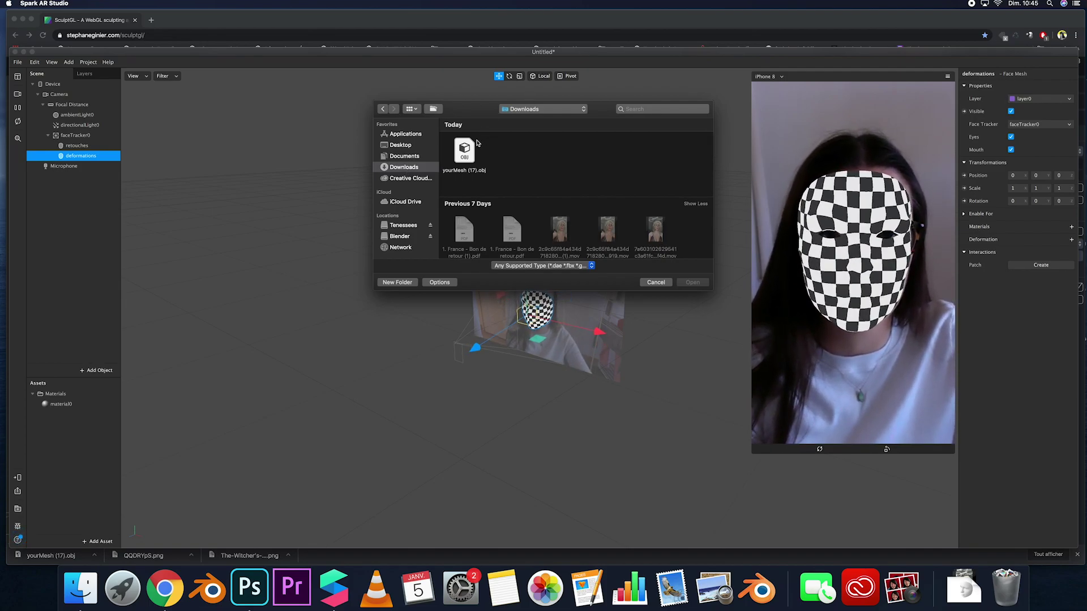
left_click(467, 155)
double_click(467, 155)
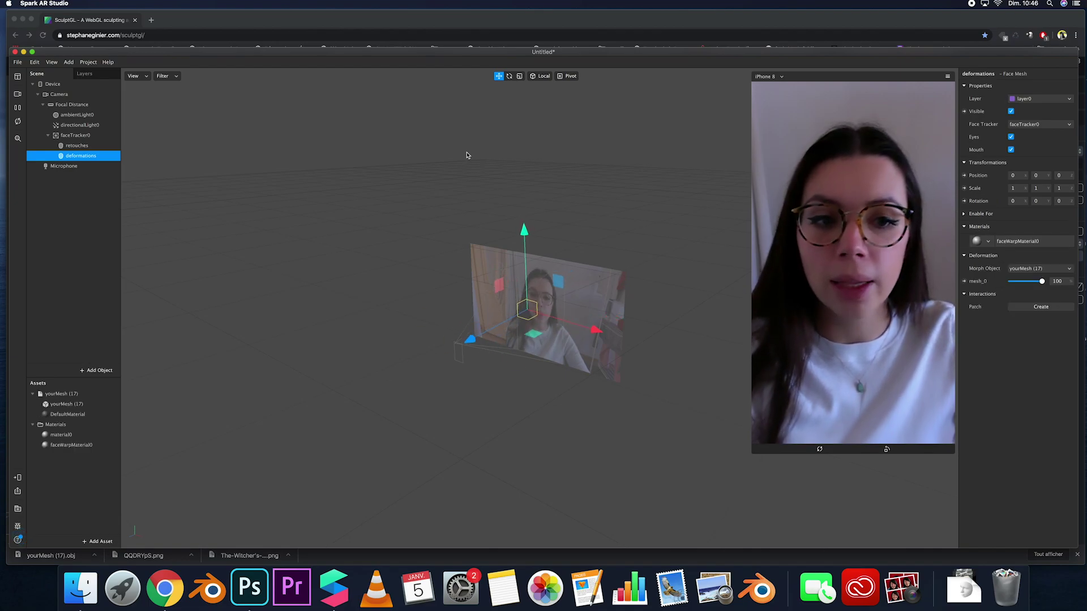
Toggle the visibility of the deformations mesh to compare the face with and without the lip effect
left_click(1011, 112)
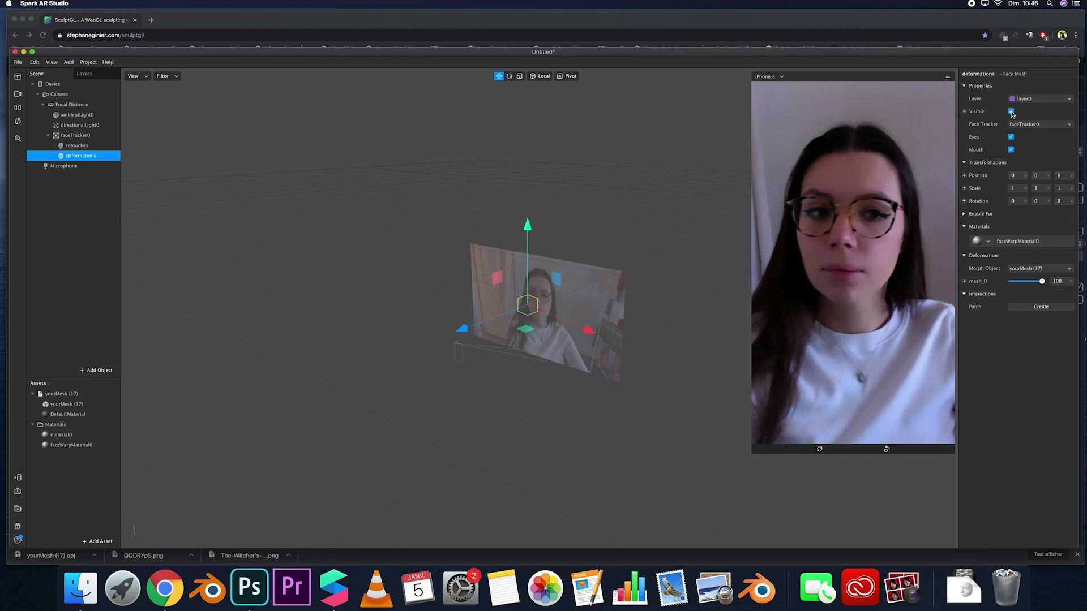
left_click(1011, 111)
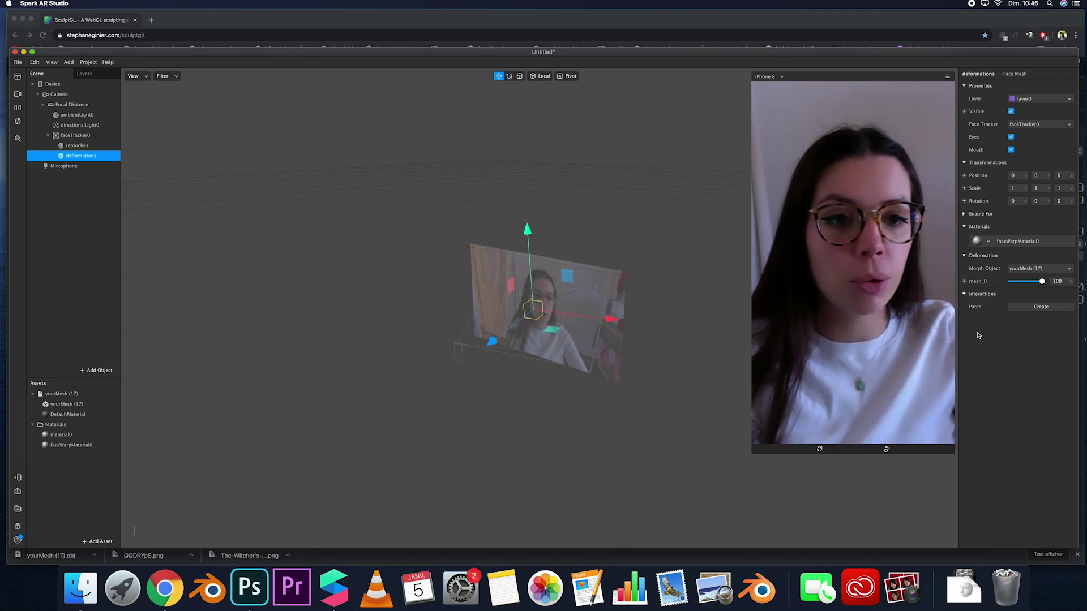
left_click(1011, 112)
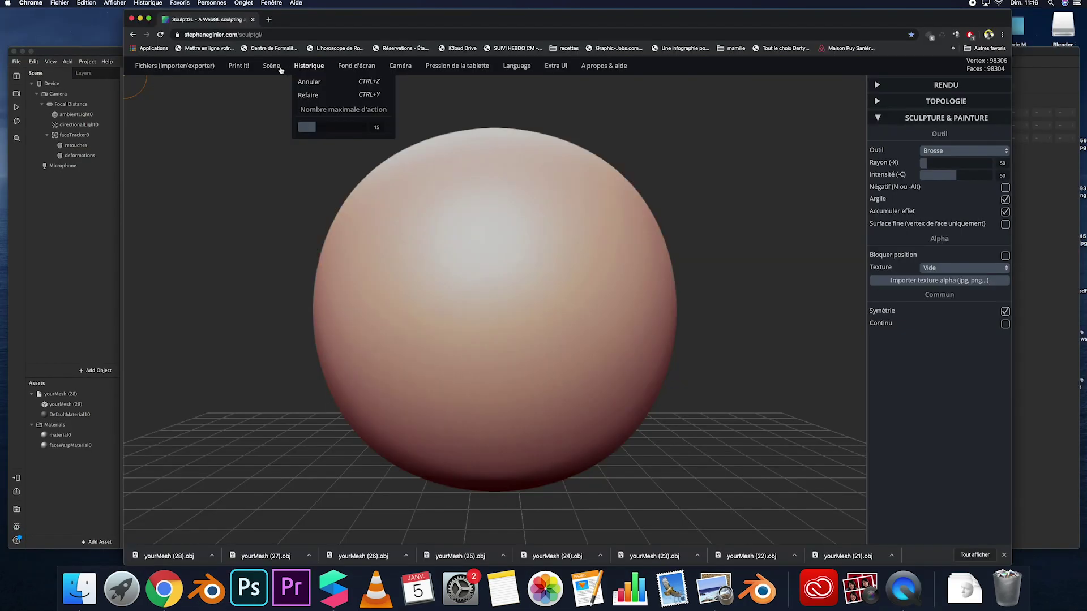
In SculptGL, import faceMesh.obj from the Mesh folder of FaceAssets, inside the desktop's tuto folder
mouse_move(256, 68)
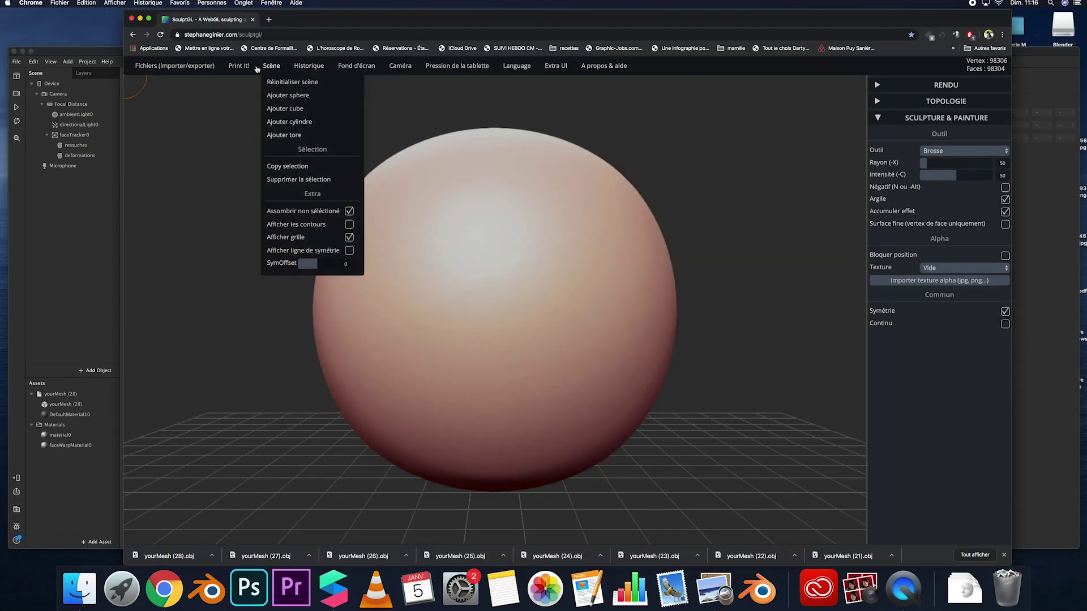
mouse_move(194, 64)
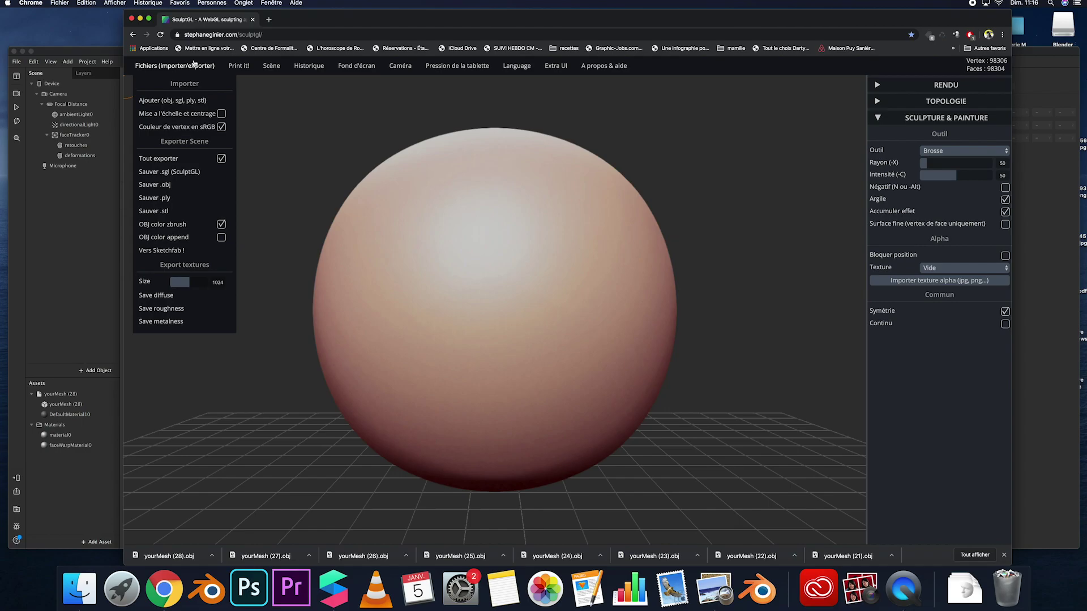
left_click(189, 101)
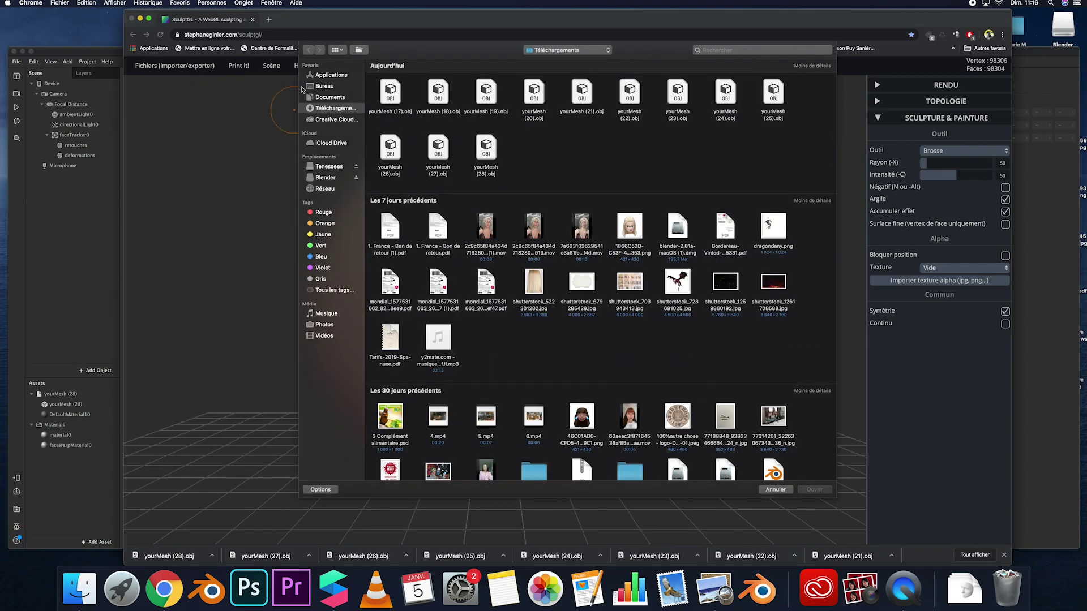
left_click(327, 87)
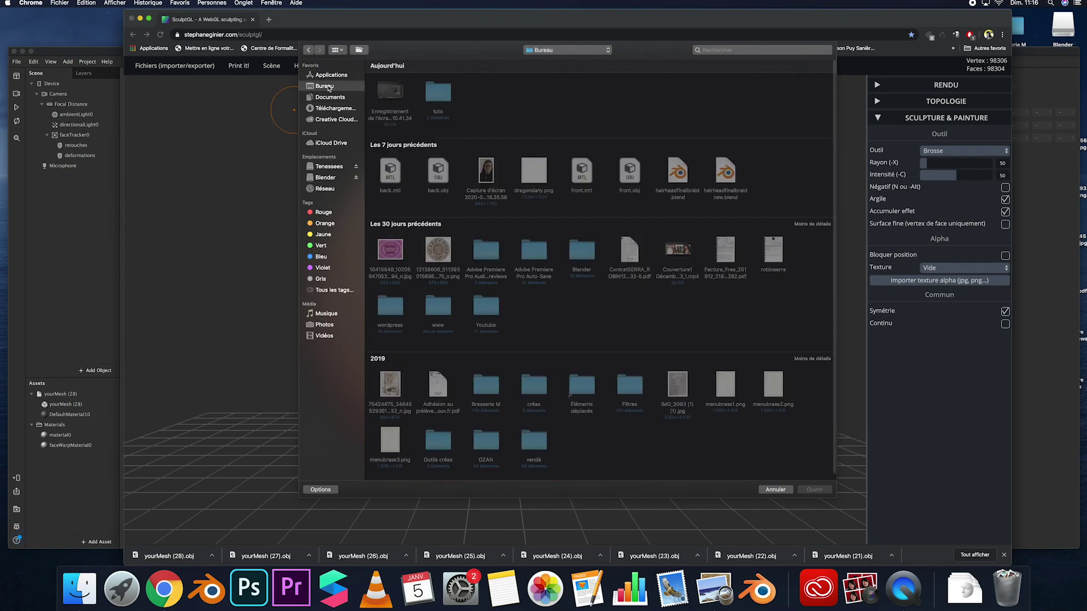
double_click(452, 89)
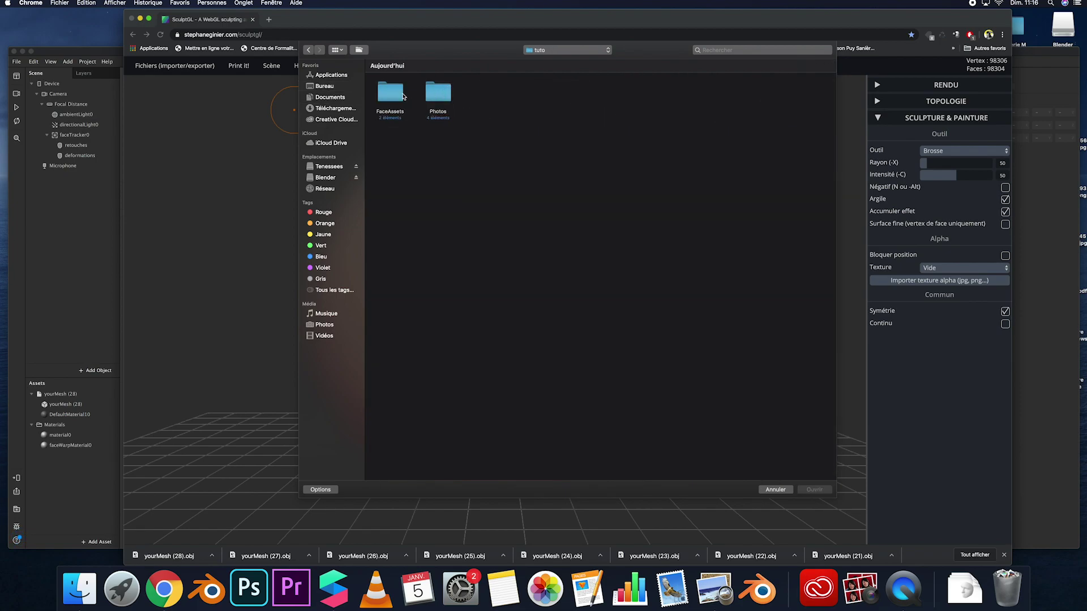
double_click(390, 94)
double_click(390, 94)
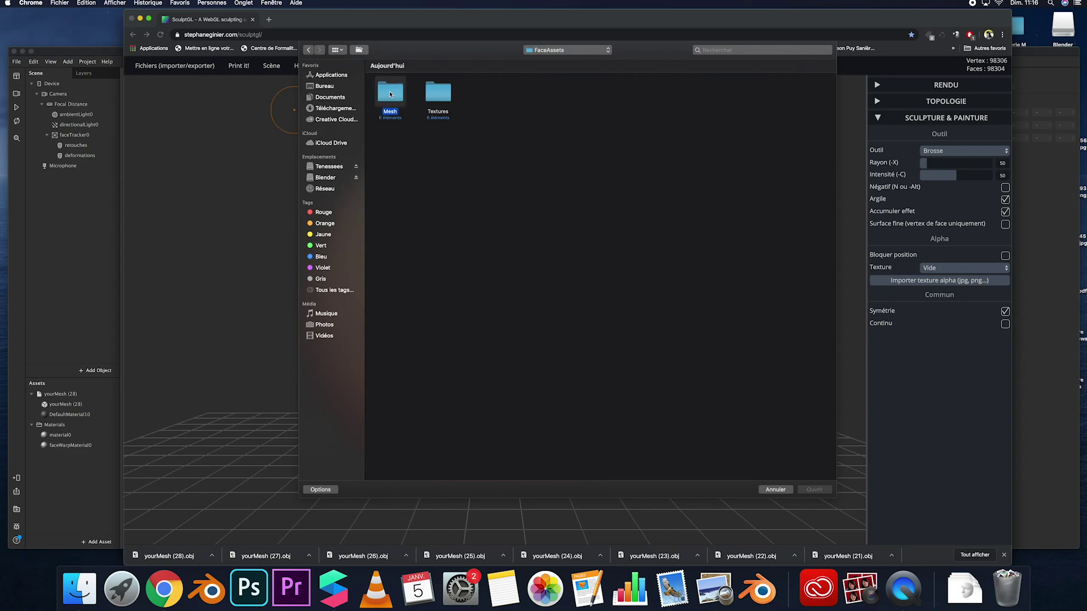
double_click(486, 93)
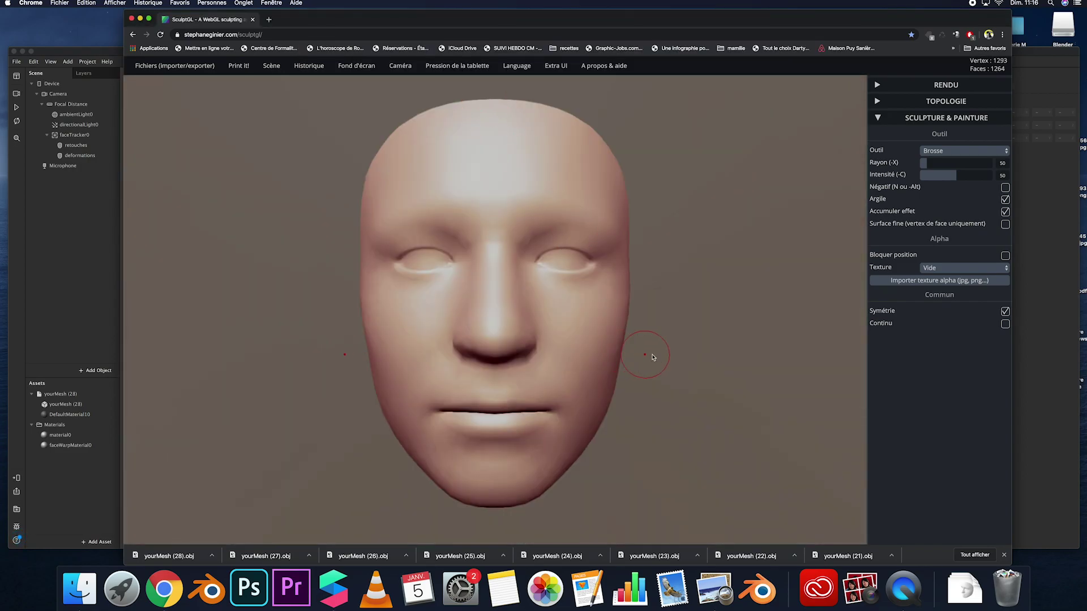
mouse_move(308, 66)
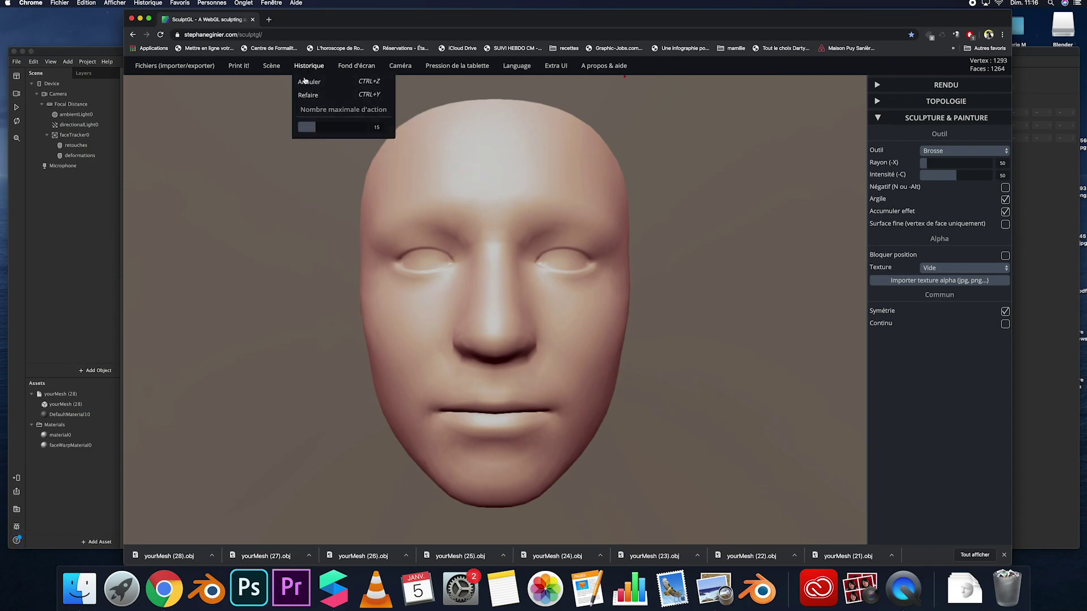
Reset the SculptGL scene and import faceMesh.obj again from the Mesh folder
left_click(284, 83)
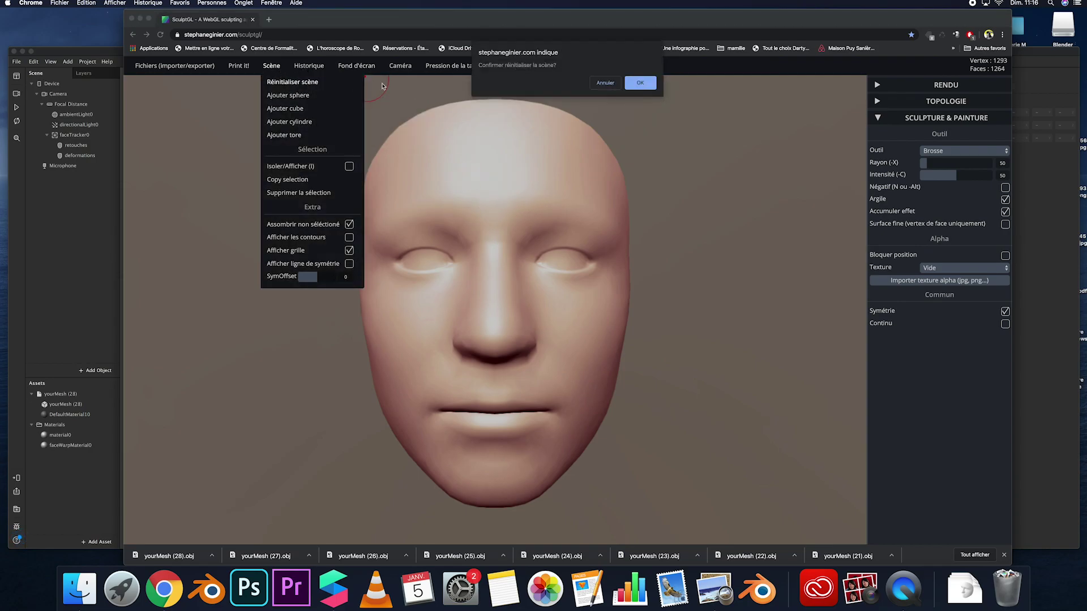
left_click(640, 83)
mouse_move(176, 75)
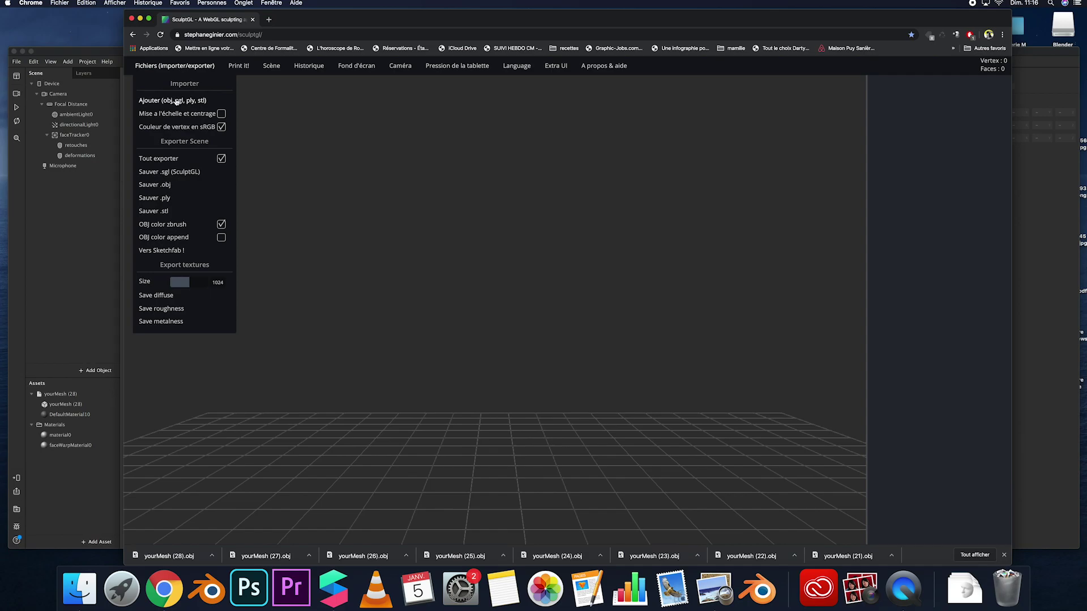
left_click(176, 102)
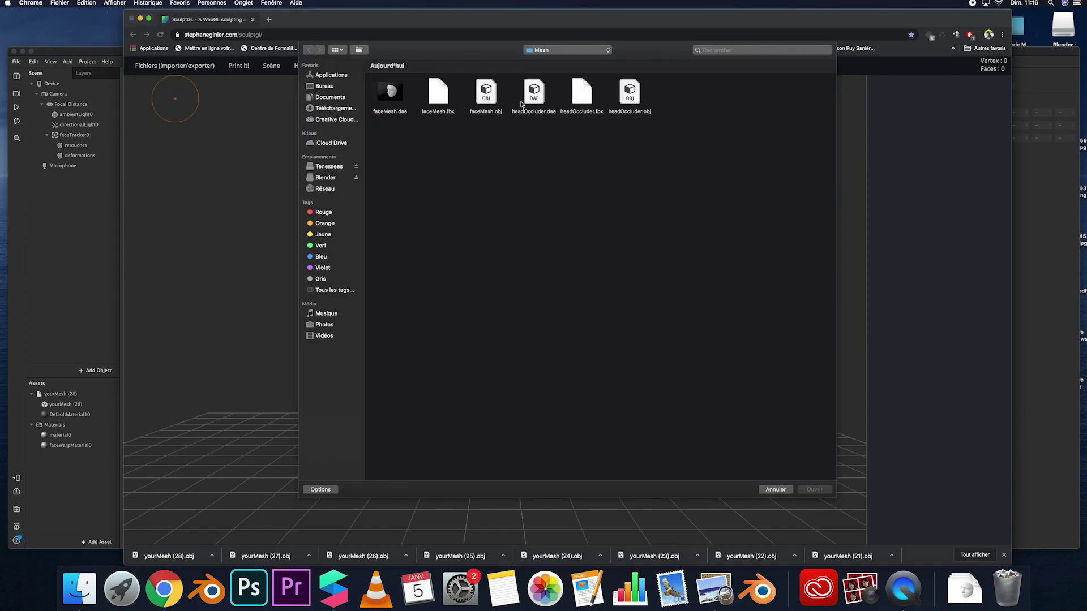
double_click(486, 92)
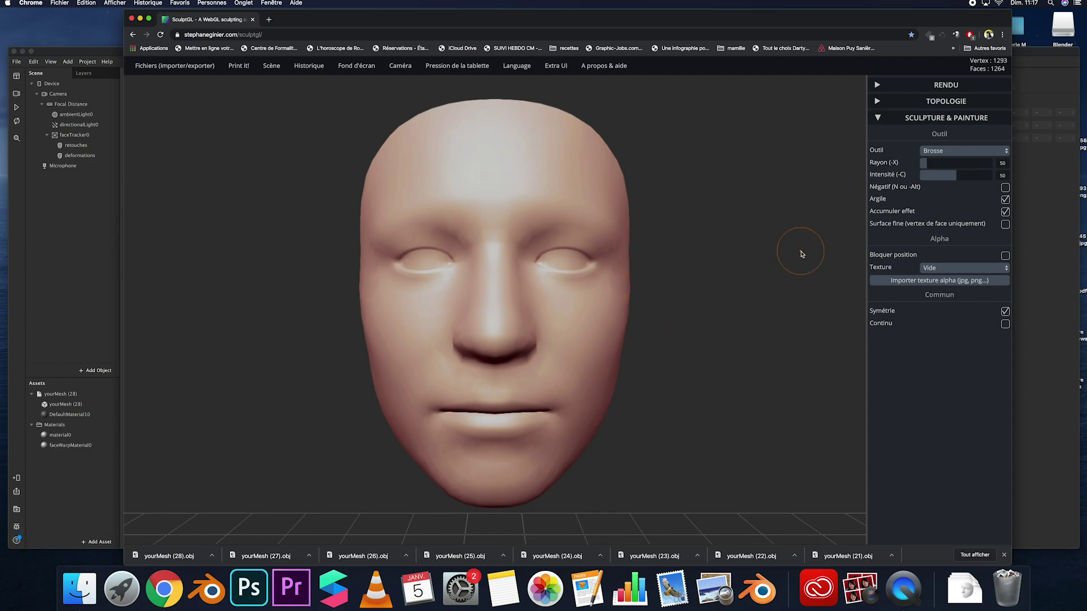
Choose the Bouger tool, then bring up the reference portrait in Preview and arrange the windows so it stays visible beside SculptGL
left_click(952, 150)
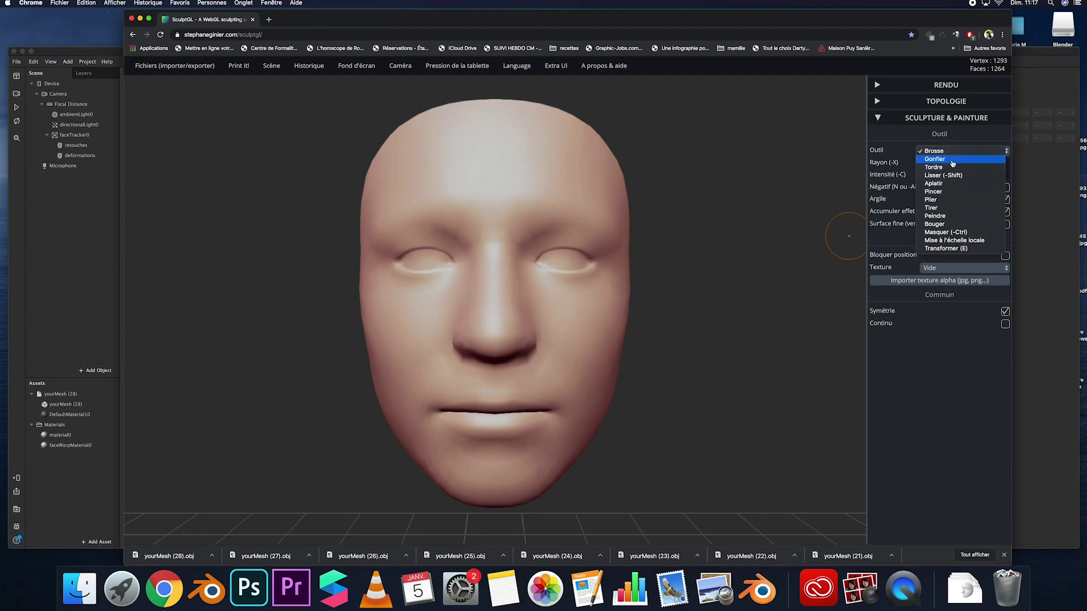
left_click(950, 224)
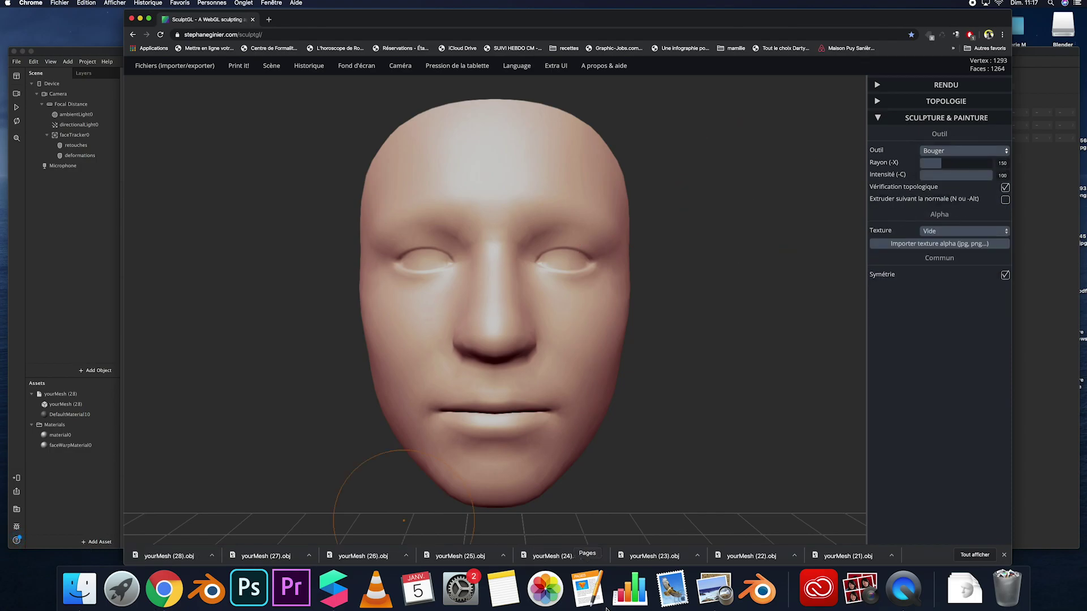
left_click(714, 592)
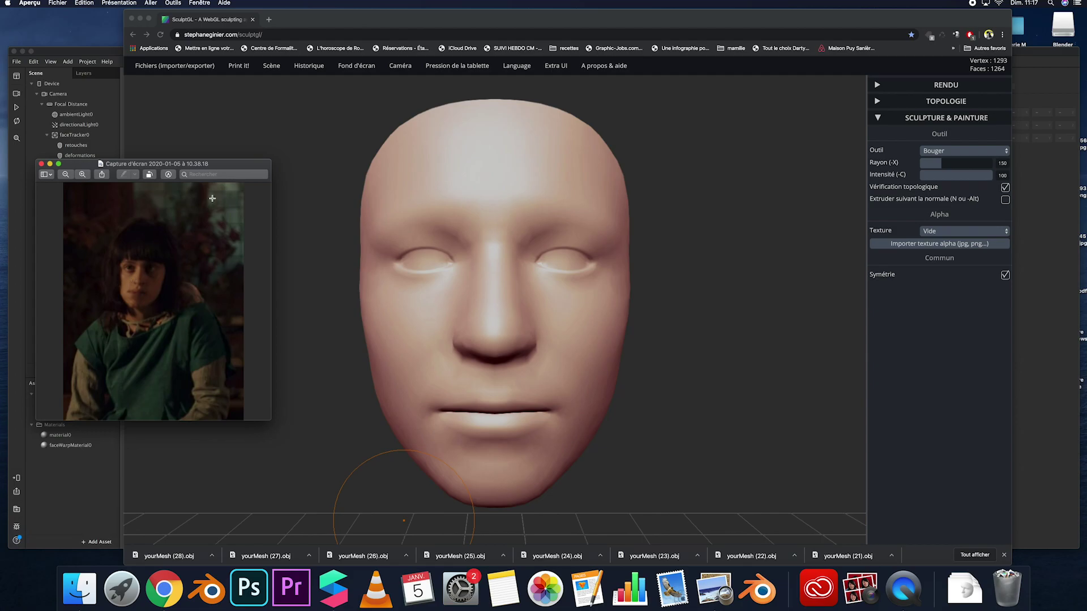
left_click_drag(216, 166, 208, 164)
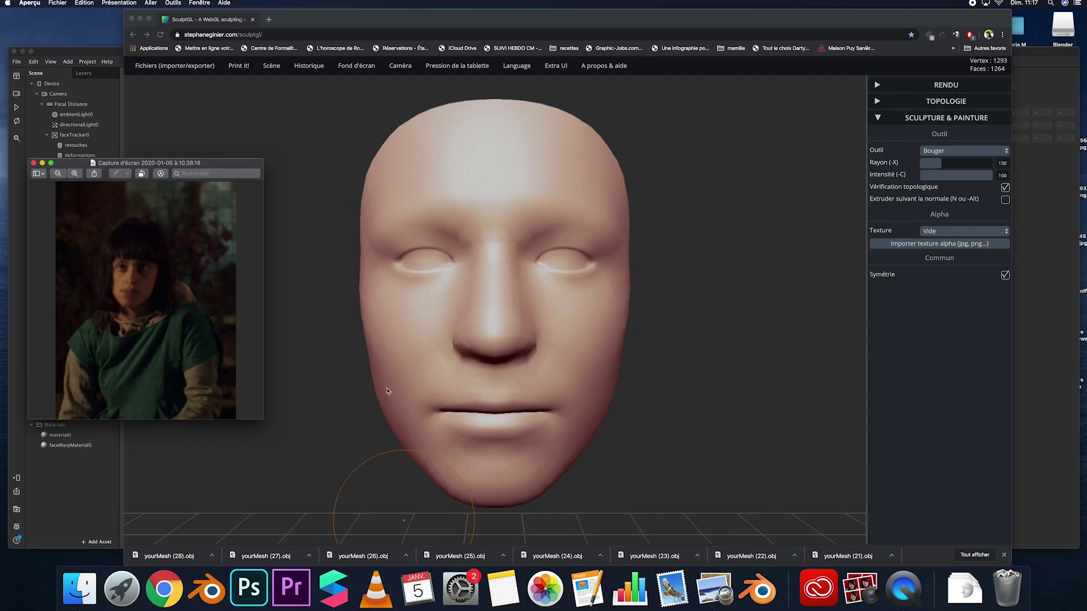
left_click(455, 387)
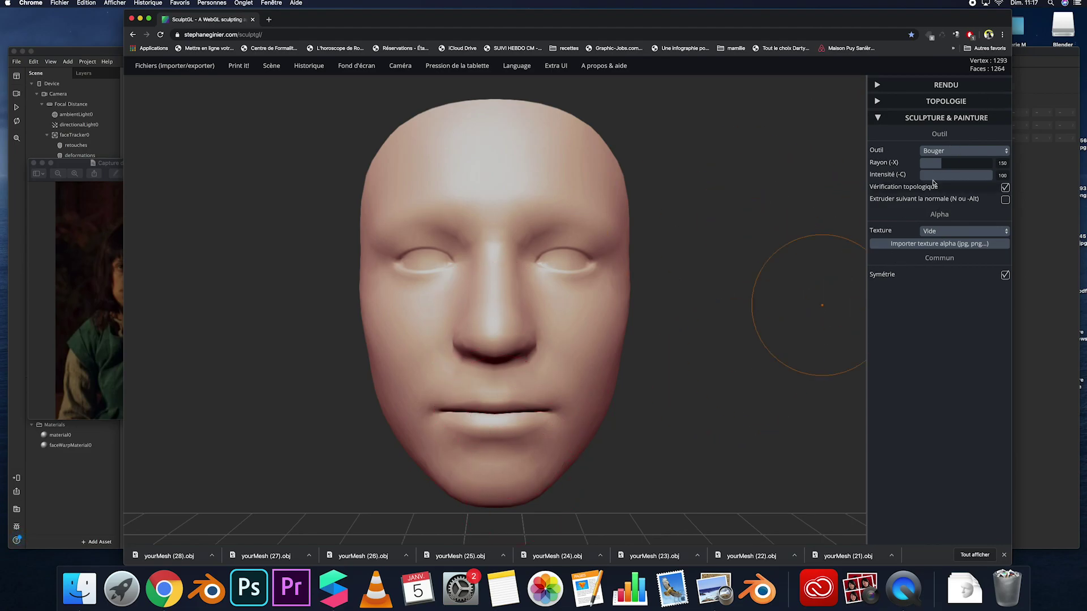
left_click_drag(687, 20, 706, 20)
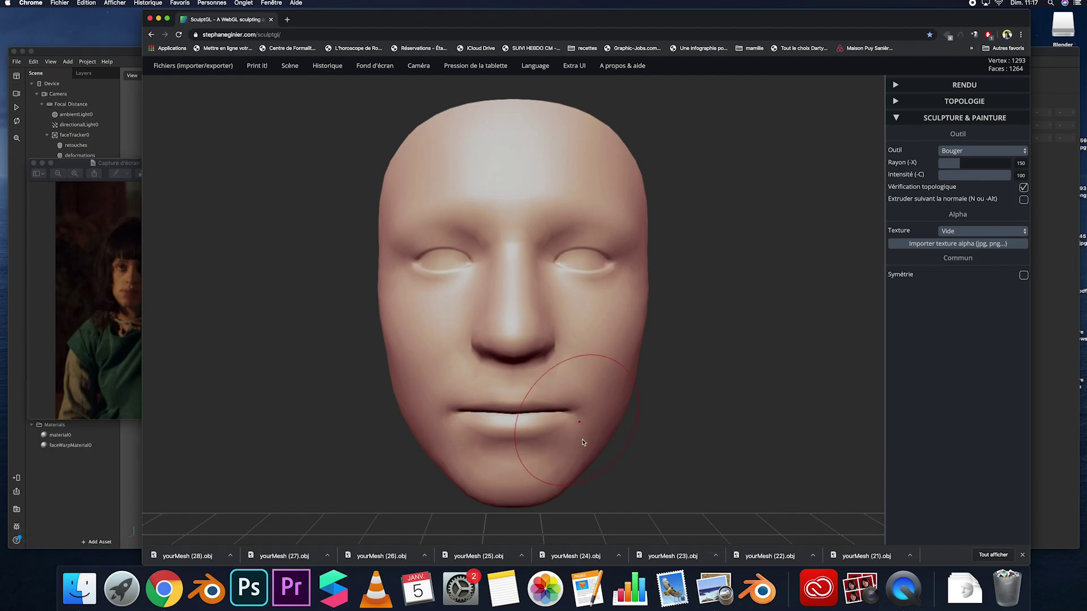
With symmetry off, reshape the viewer's-left side of the jaw and chin using the Bouger tool at radius 184, undoing unwanted strokes
left_click_drag(955, 160, 965, 162)
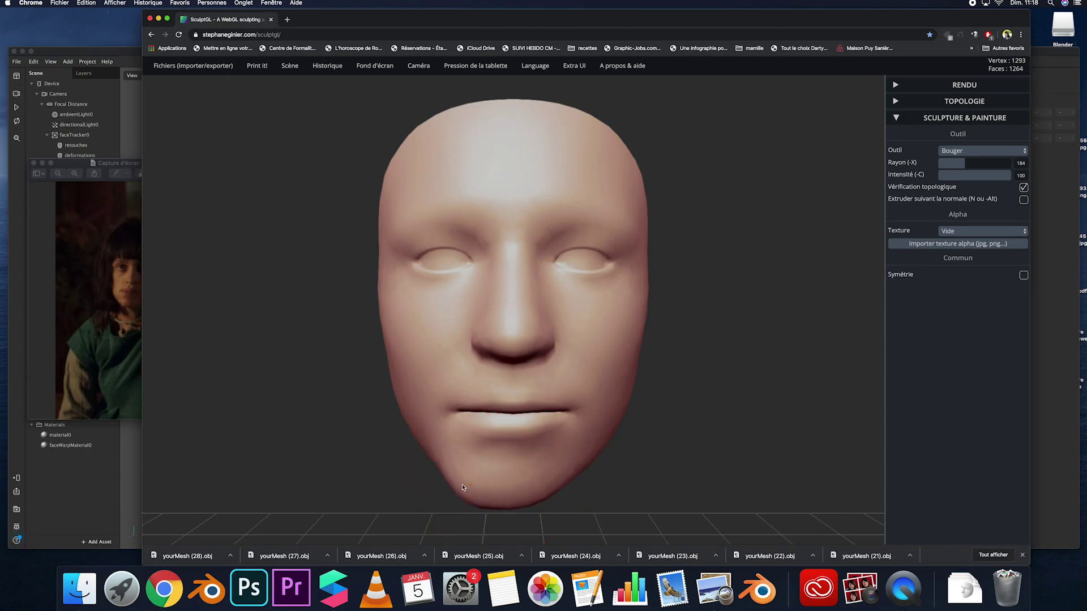
key("ctrl+z")
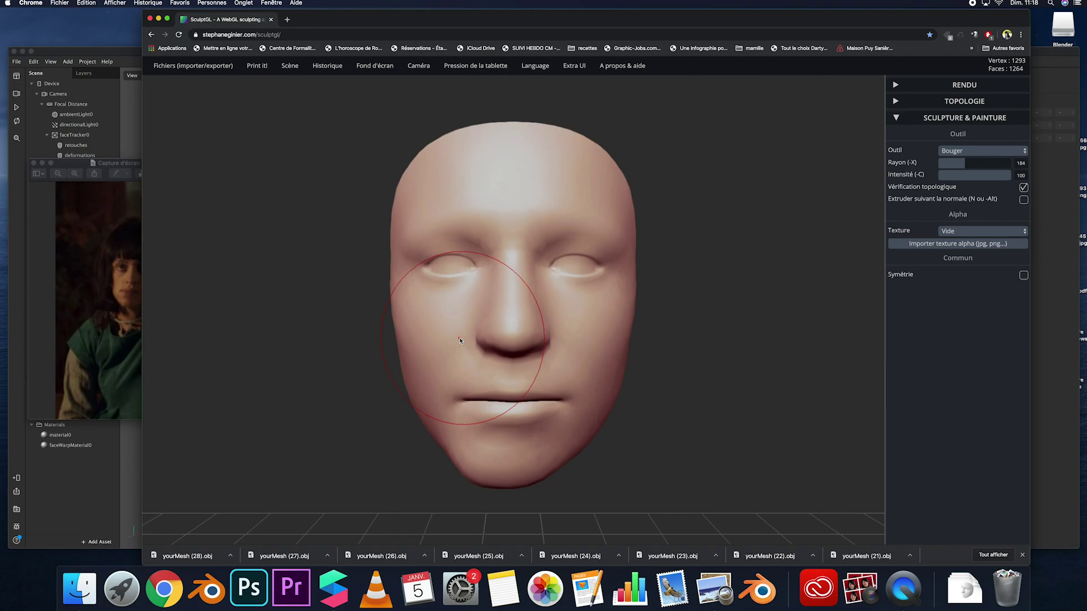
key("ctrl+z")
Inflate the lower cheek beside the viewer's-left mouth corner using the Gonfler tool at radius 146
left_click(970, 150)
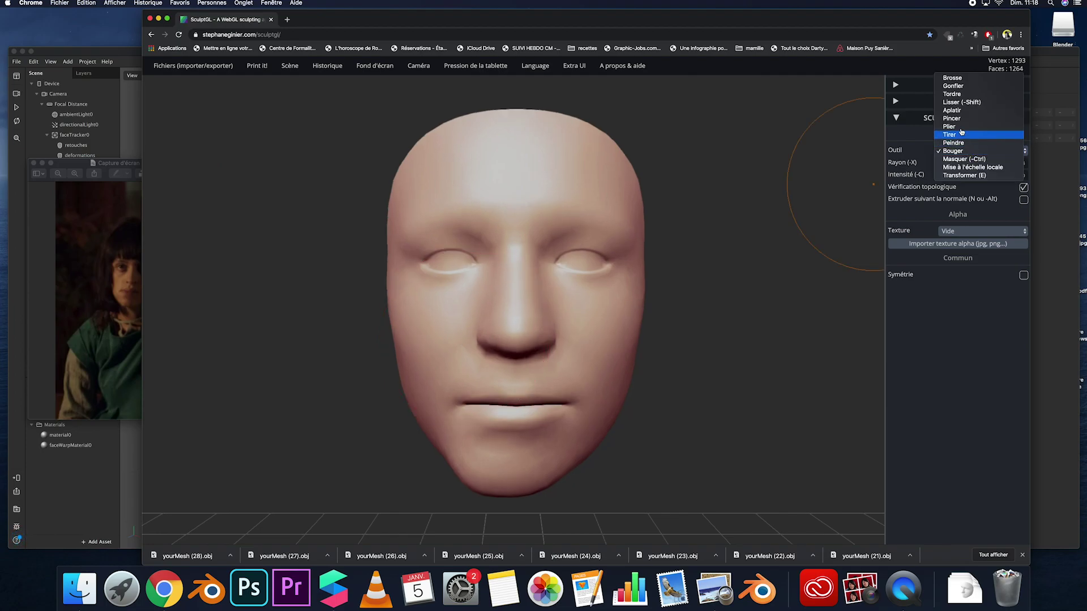
left_click(969, 86)
left_click_drag(952, 160, 960, 161)
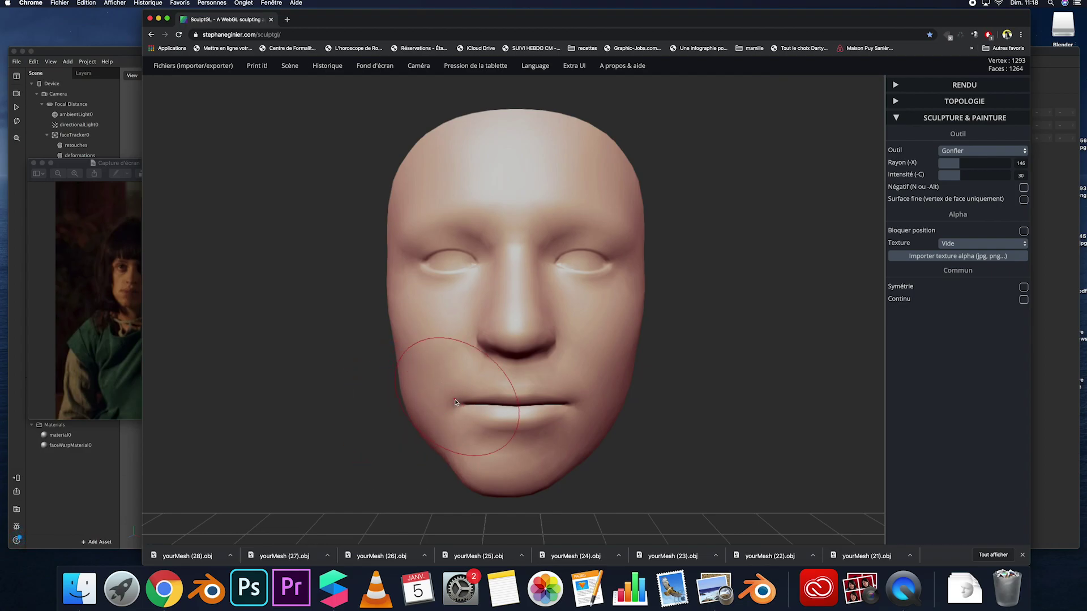
Pull the viewer's-left mouth corner outward with the Bouger tool at radius 101 and export the mesh as OBJ
left_click(961, 152)
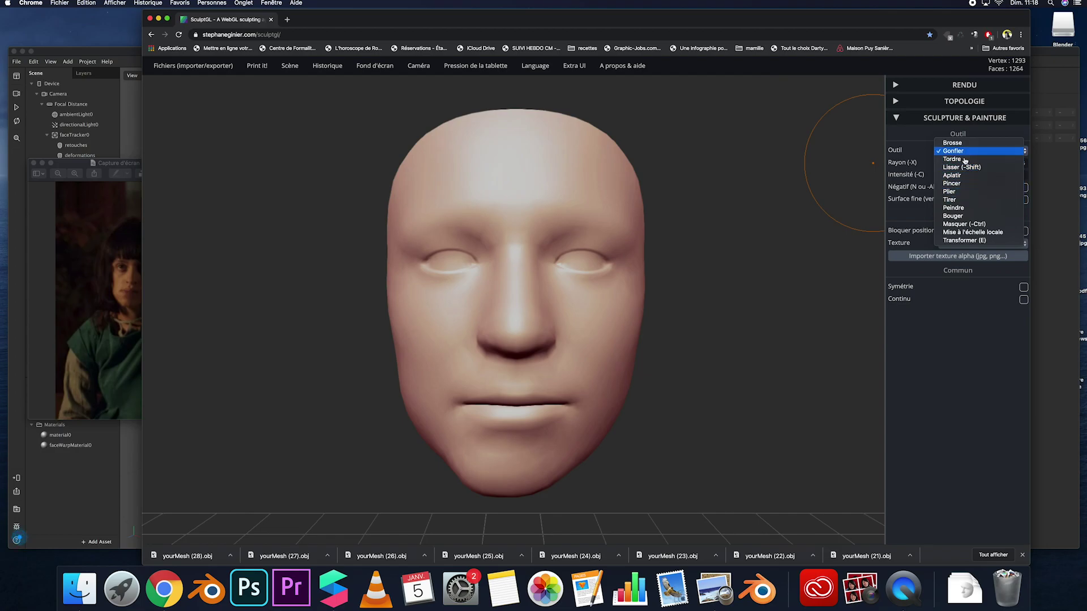
left_click(962, 216)
left_click(954, 163)
mouse_move(456, 403)
left_mouse_down()
mouse_move(431, 364)
mouse_move(436, 388)
mouse_move(459, 408)
left_mouse_up()
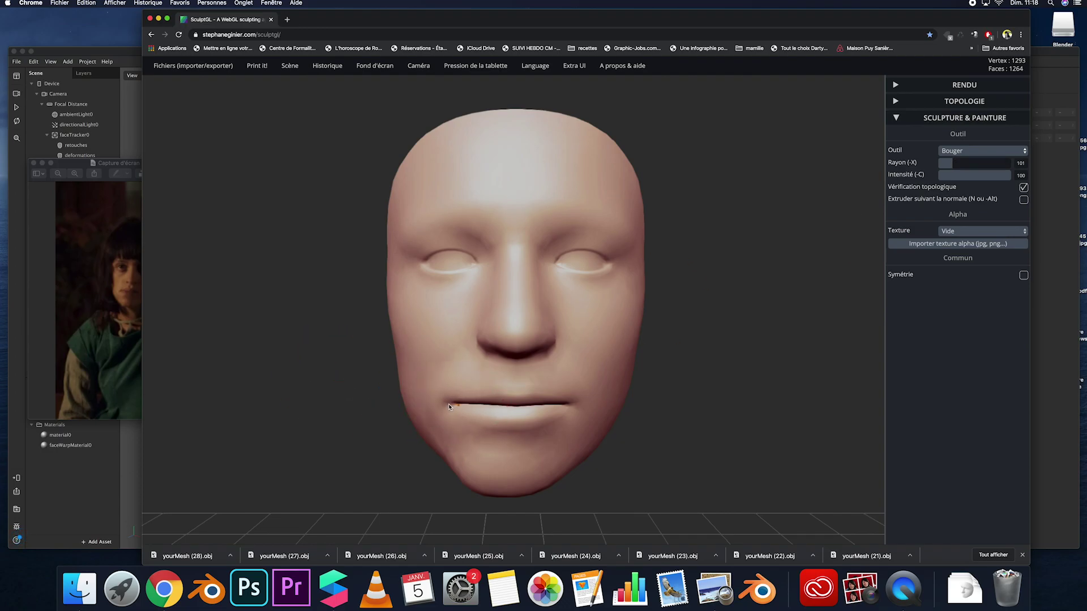
left_click_drag(448, 403, 450, 403)
mouse_move(187, 66)
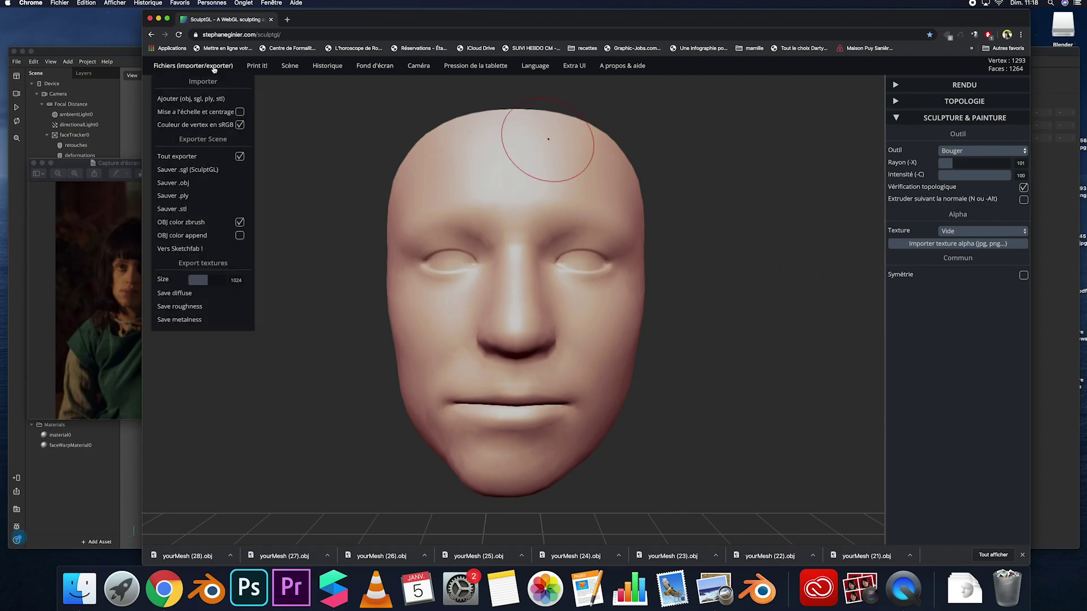
left_click(173, 185)
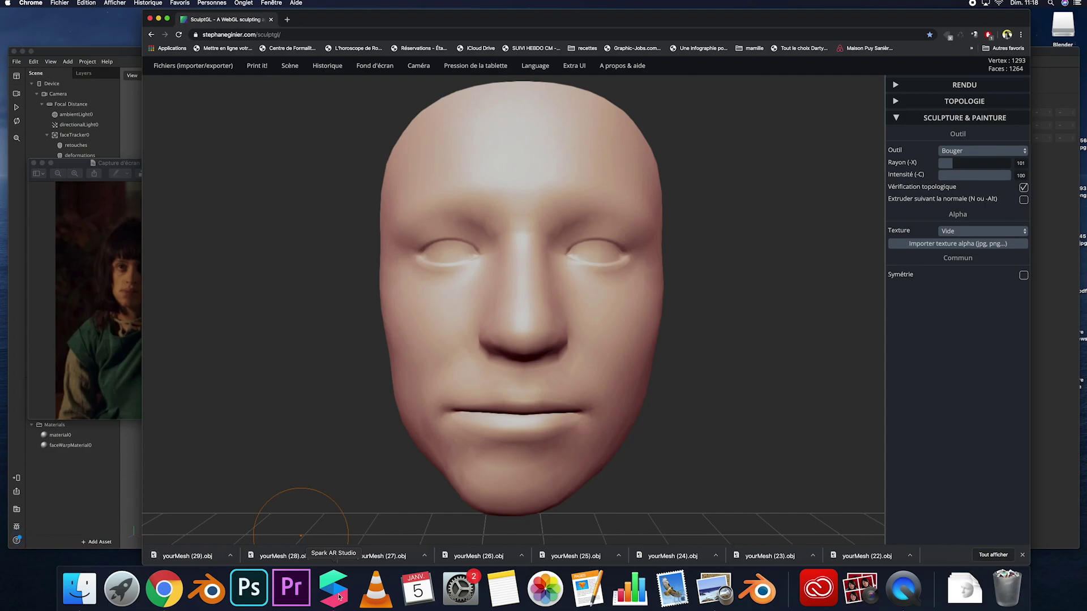
Switch to Spark AR Studio and add yourMesh (29).obj from the Downloads folder to the project's assets
left_click(333, 589)
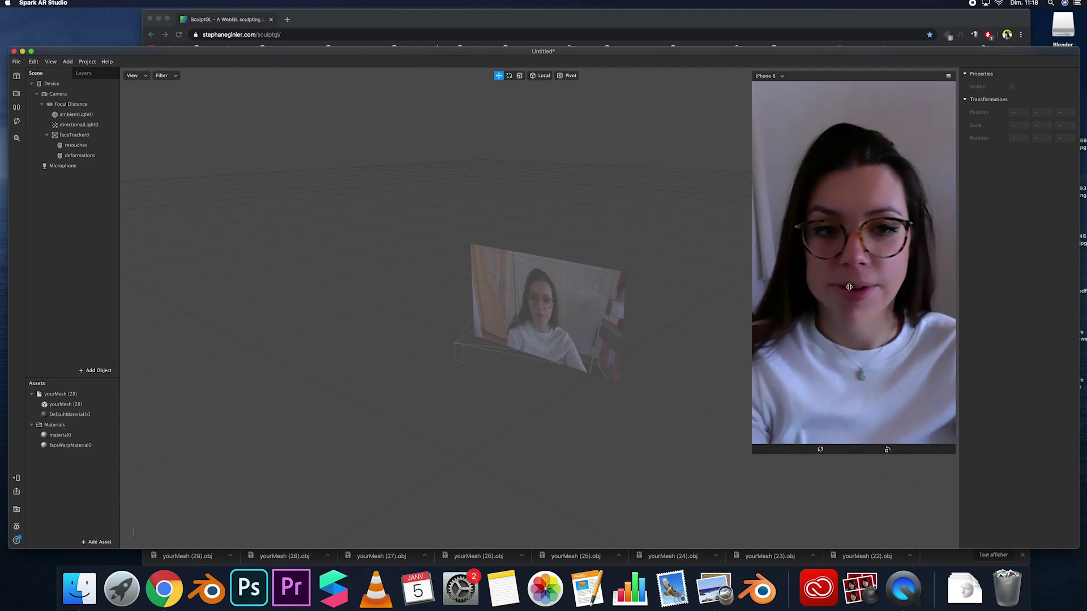
left_click(80, 155)
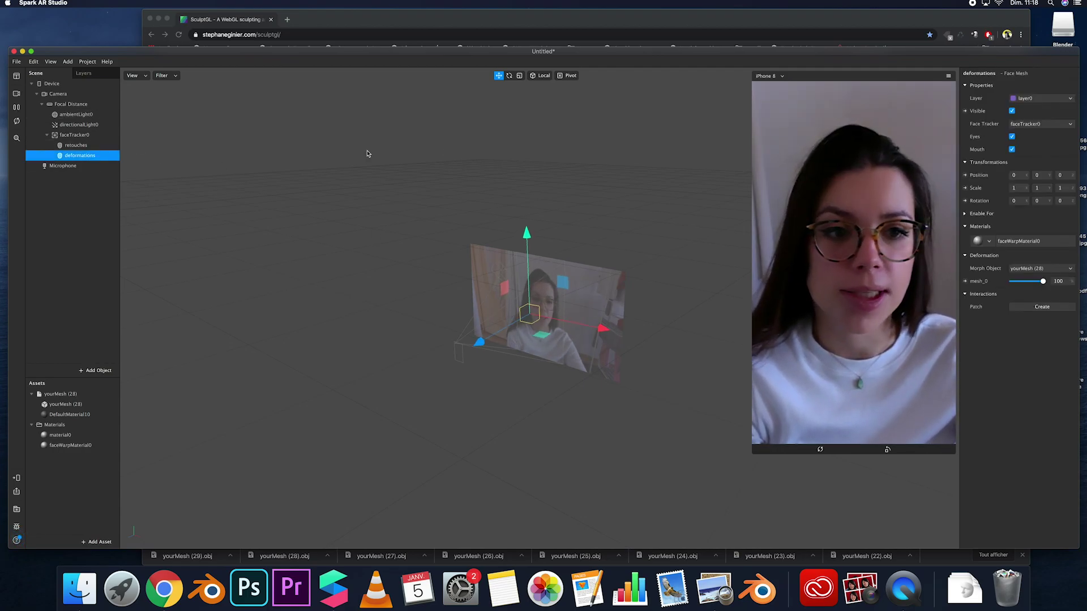
left_click(1053, 269)
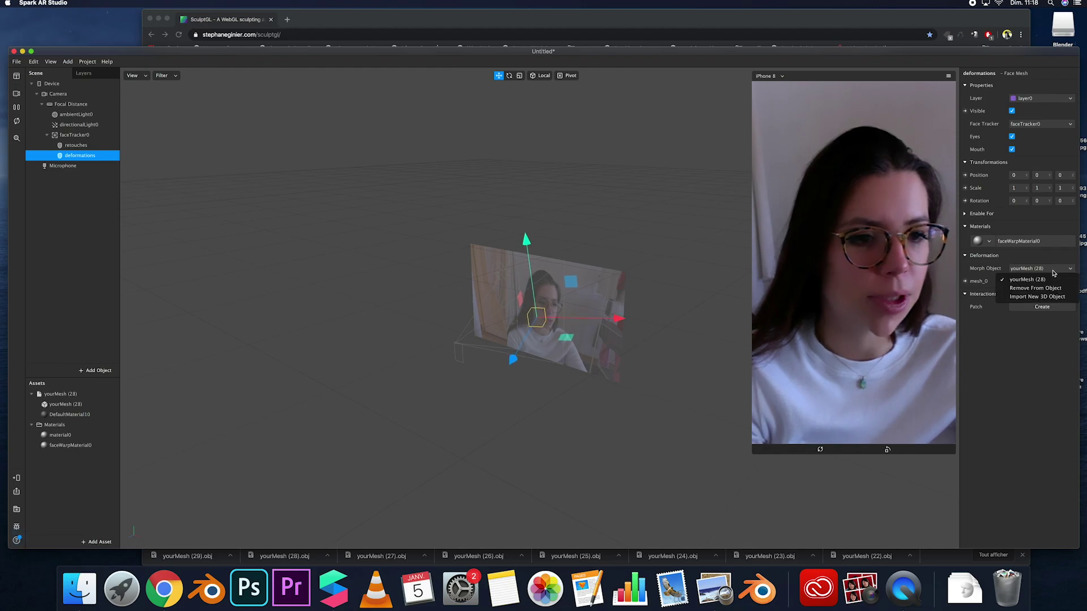
left_click(1028, 280)
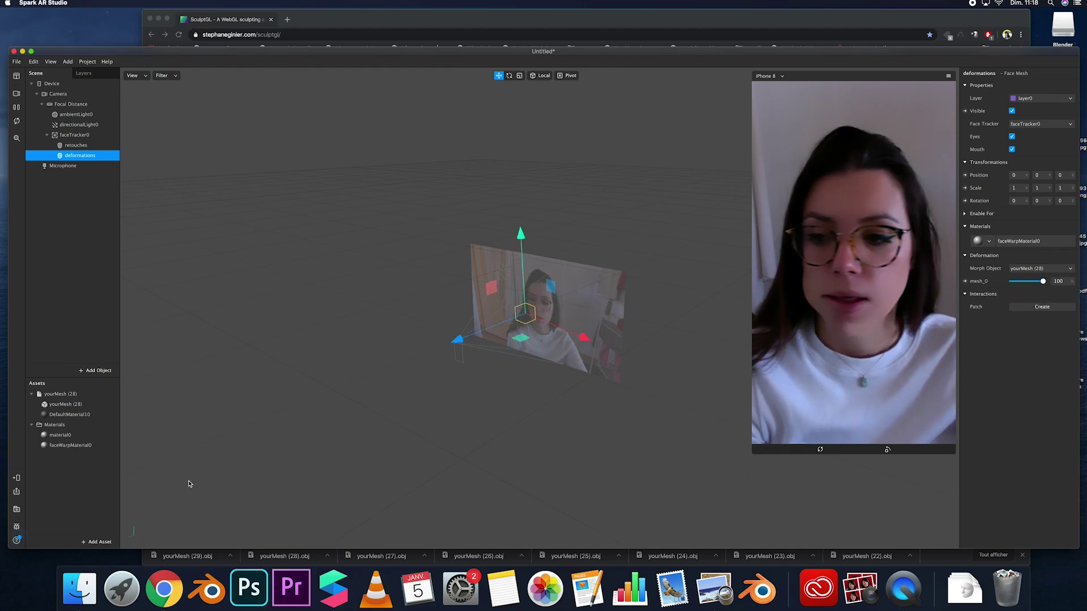
left_click(79, 588)
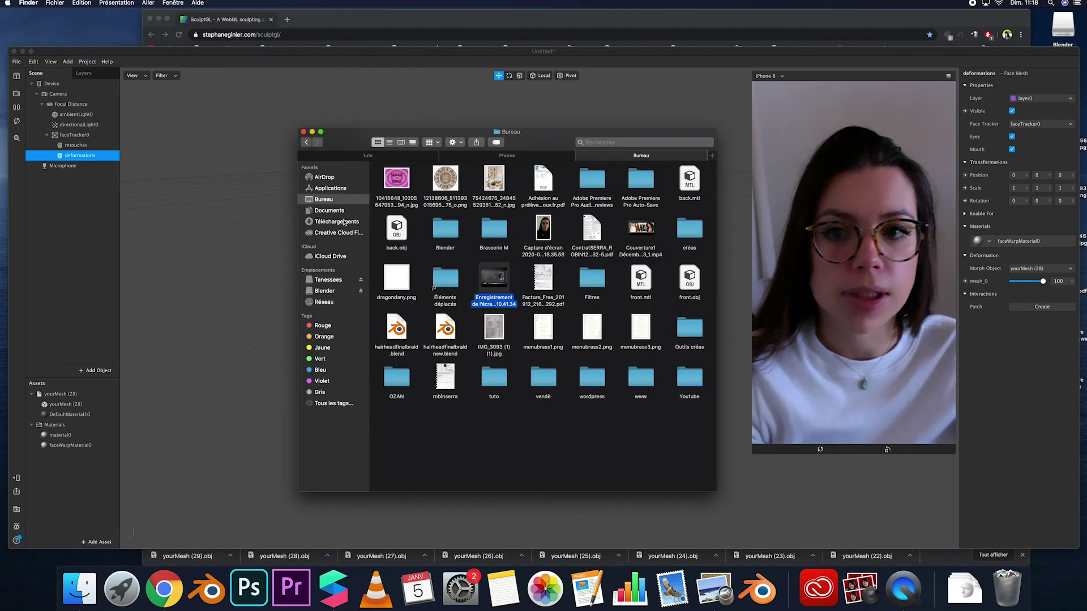
left_click(345, 222)
left_click_drag(639, 254, 64, 422)
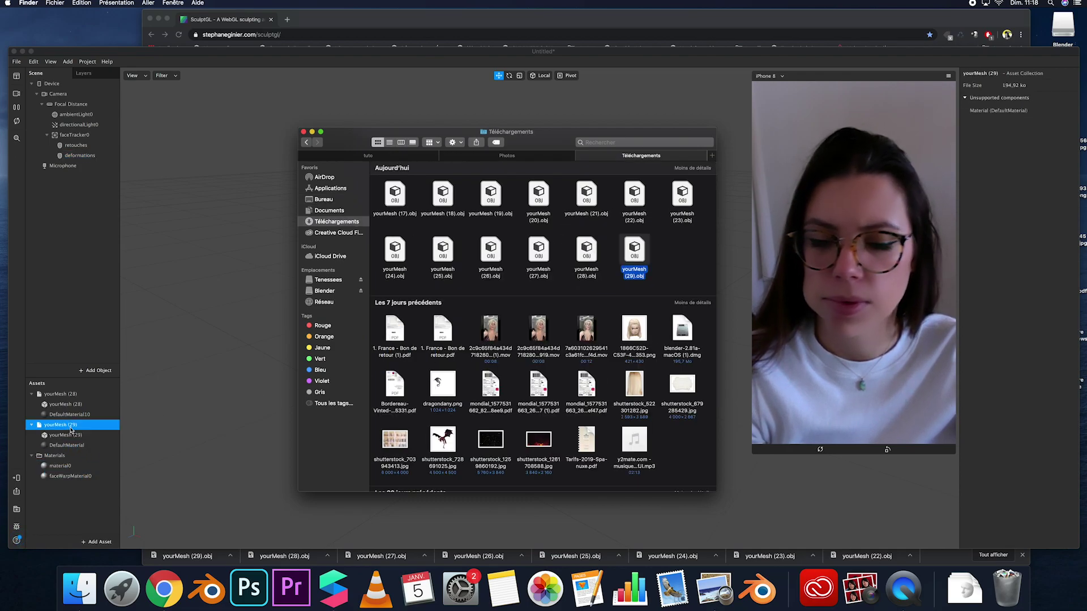
Set the morph object of the deformations face mesh to yourMesh (29)
left_click(92, 154)
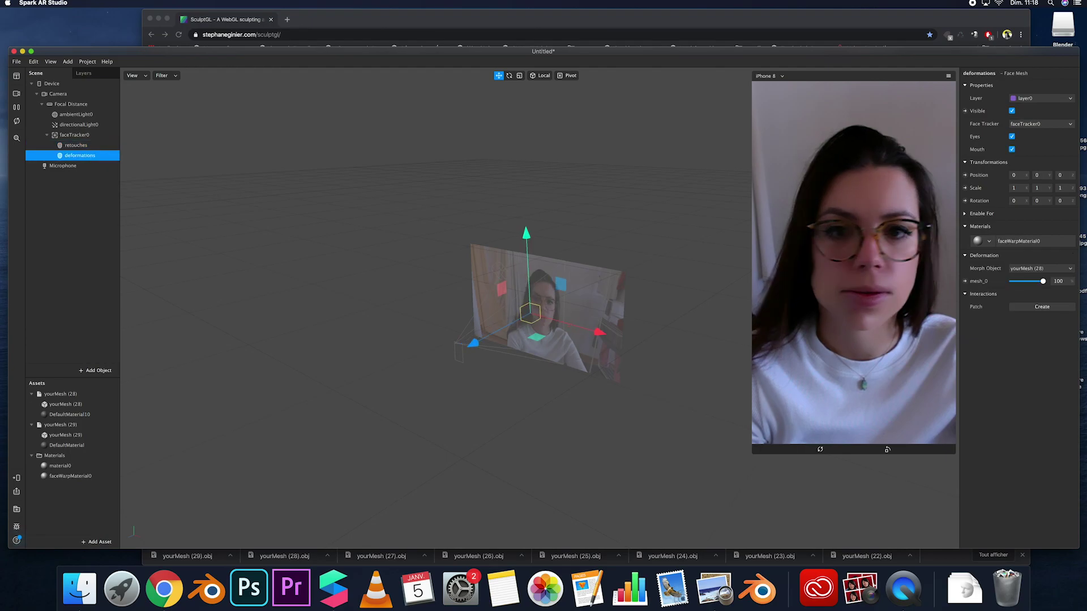
left_click(1027, 269)
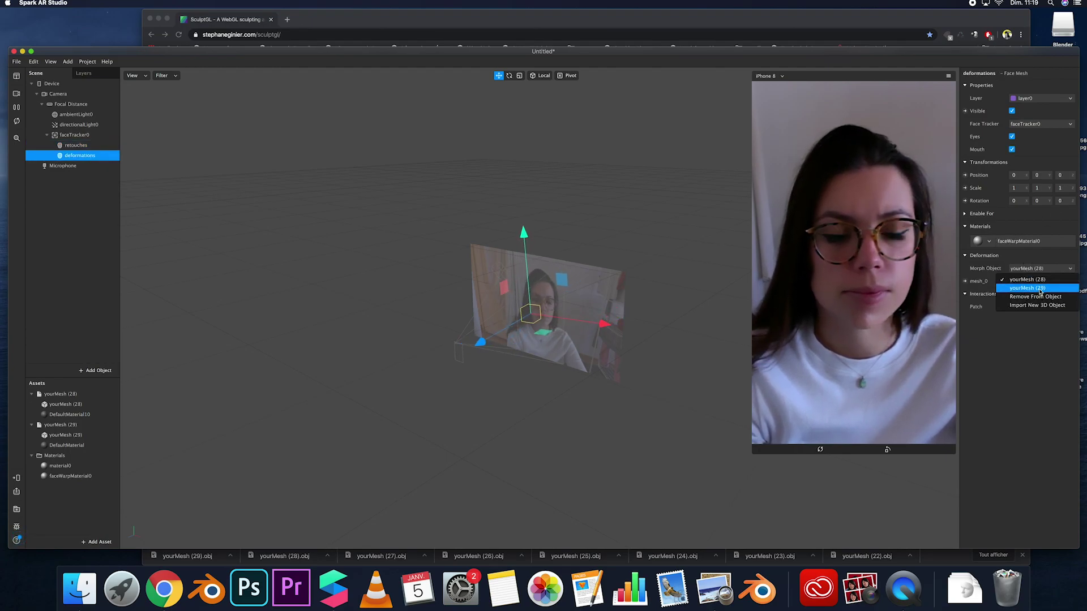
left_click(1040, 289)
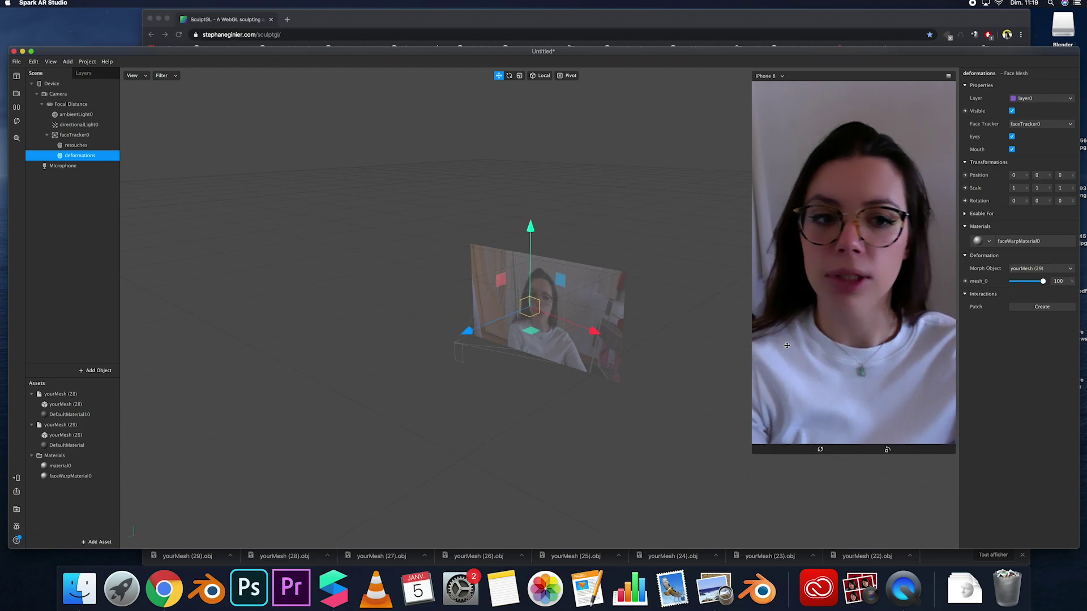
Return to SculptGL and inflate the viewer's-left lower cheek further with the Gonfler tool at radius 146
left_click(164, 589)
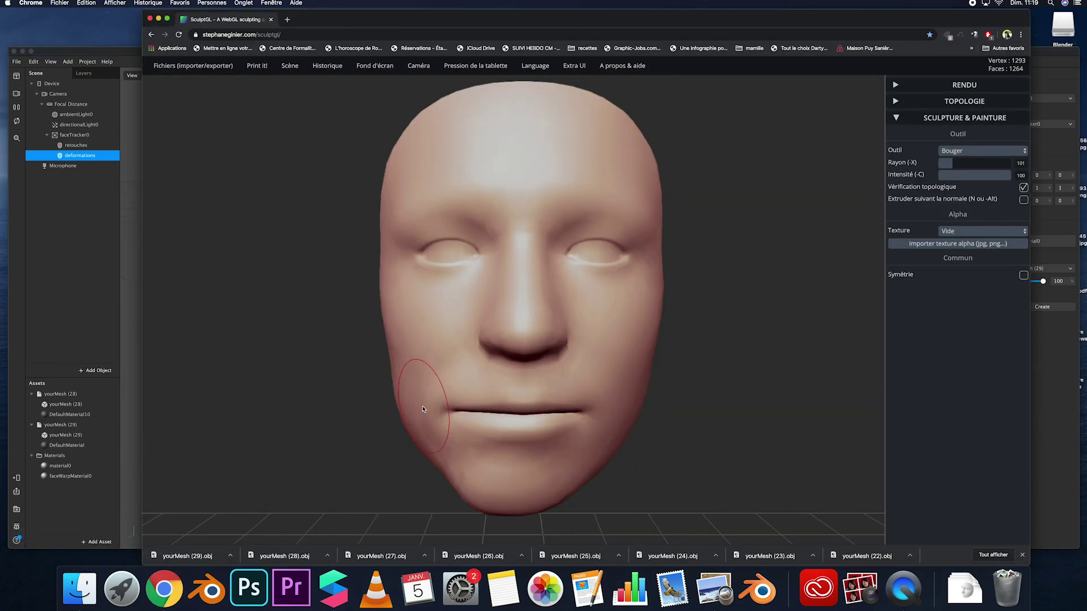
left_click(962, 150)
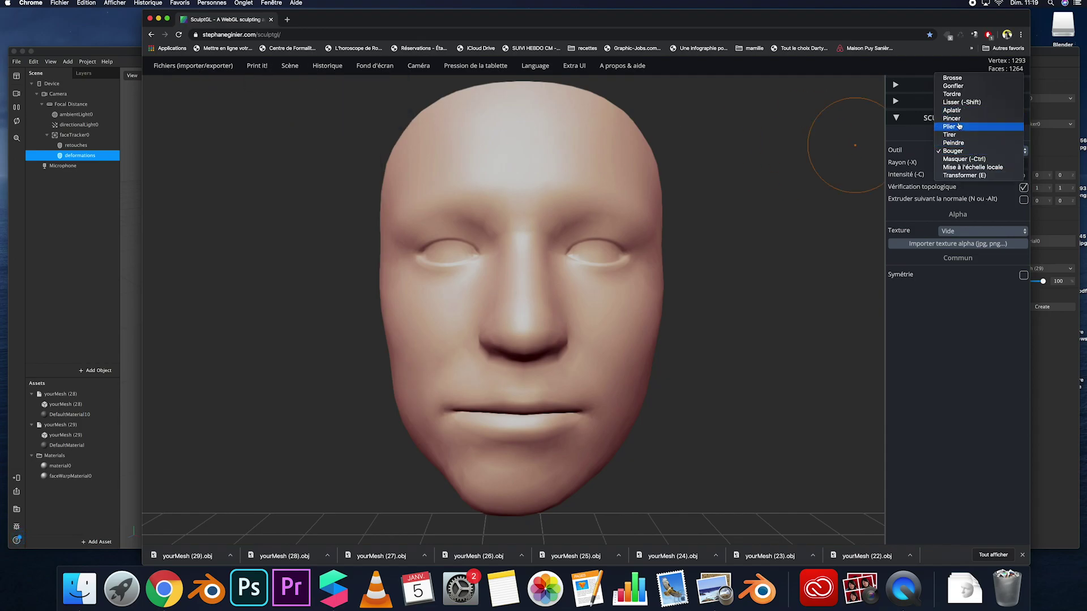
left_click(956, 85)
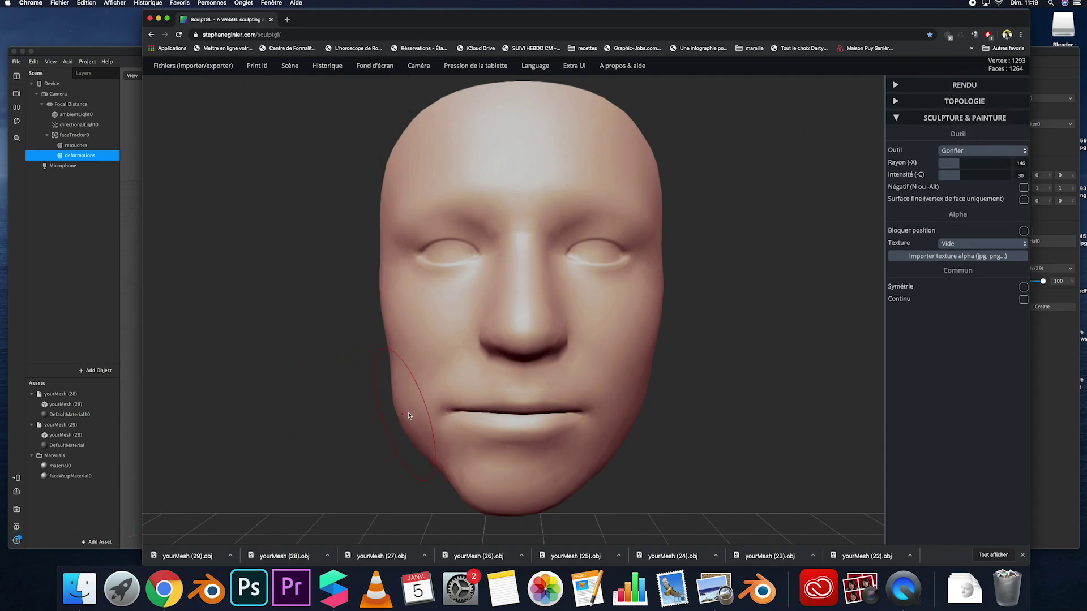
Refine the viewer's-left jaw, chin and mouth corner with the Bouger tool at radius 124 and 92, and export the mesh as OBJ
left_click(983, 151)
left_click(953, 216)
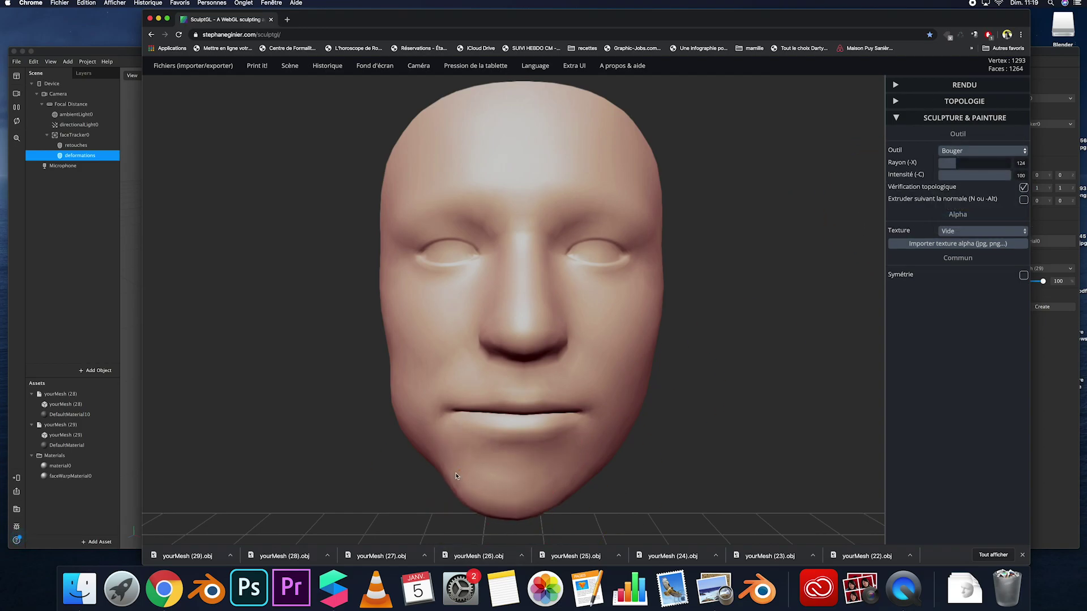
scroll(682, 370, "up", 2)
key("x")
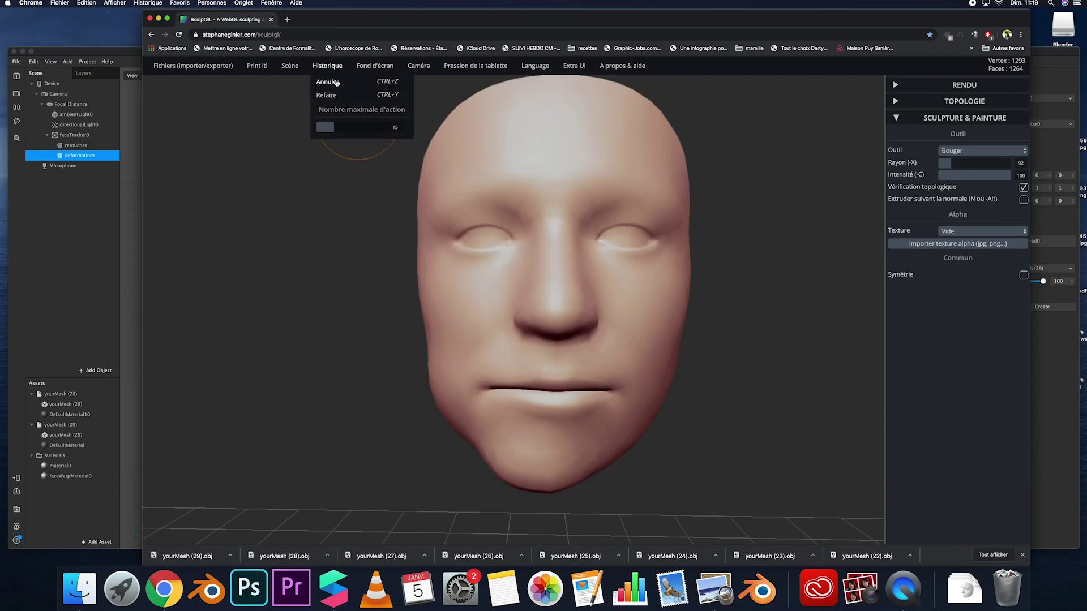
scroll(623, 438, "up", 2)
scroll(512, 506, "down", 2)
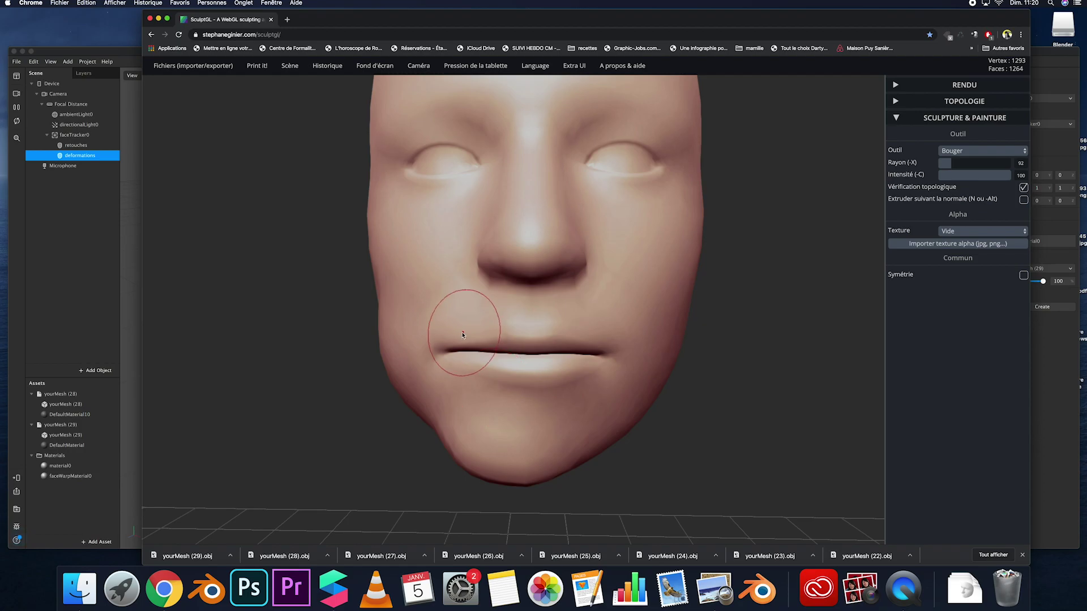
mouse_move(192, 66)
left_click(185, 186)
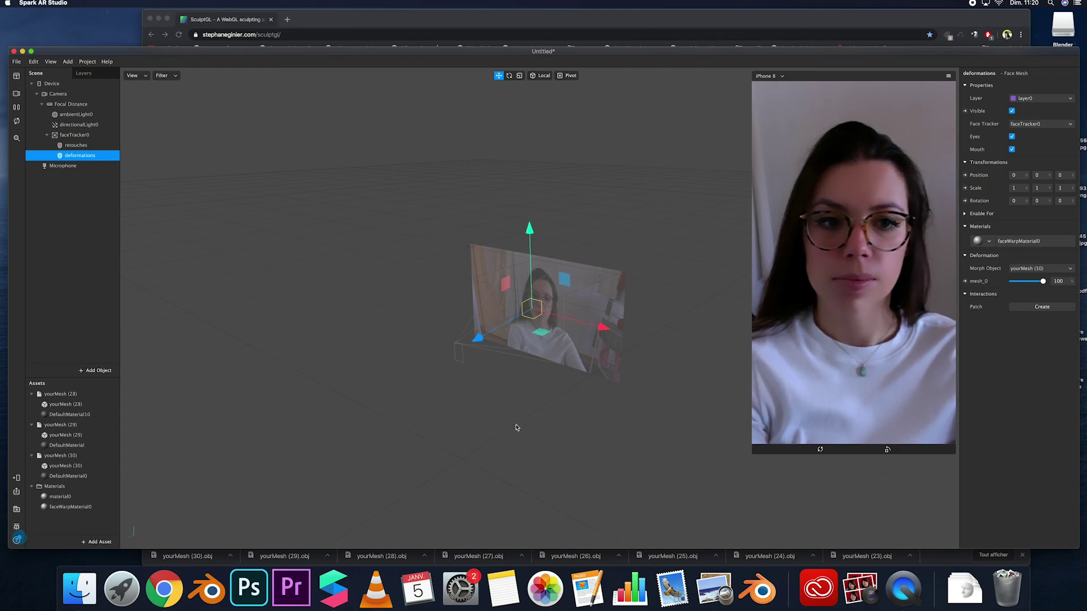
Bring up the reference portrait in Preview to compare it with the warped face in Spark AR Studio
left_click(724, 593)
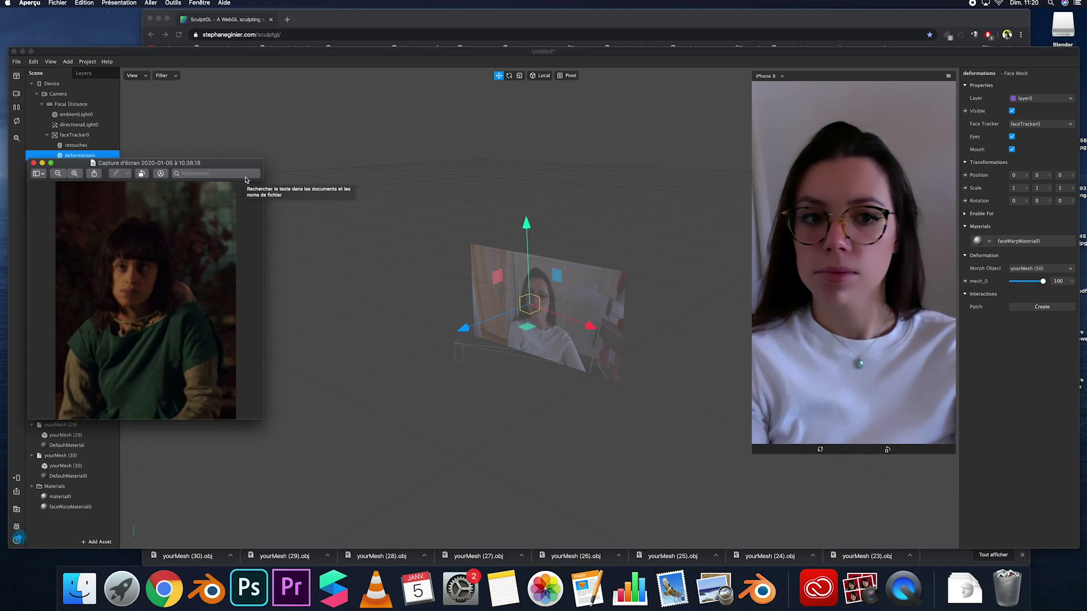
Return to SculptGL, inflate the viewer's-left lower cheek slightly more with the Gonfler tool at radius 146, and save the mesh as OBJ
key("super+Tab")
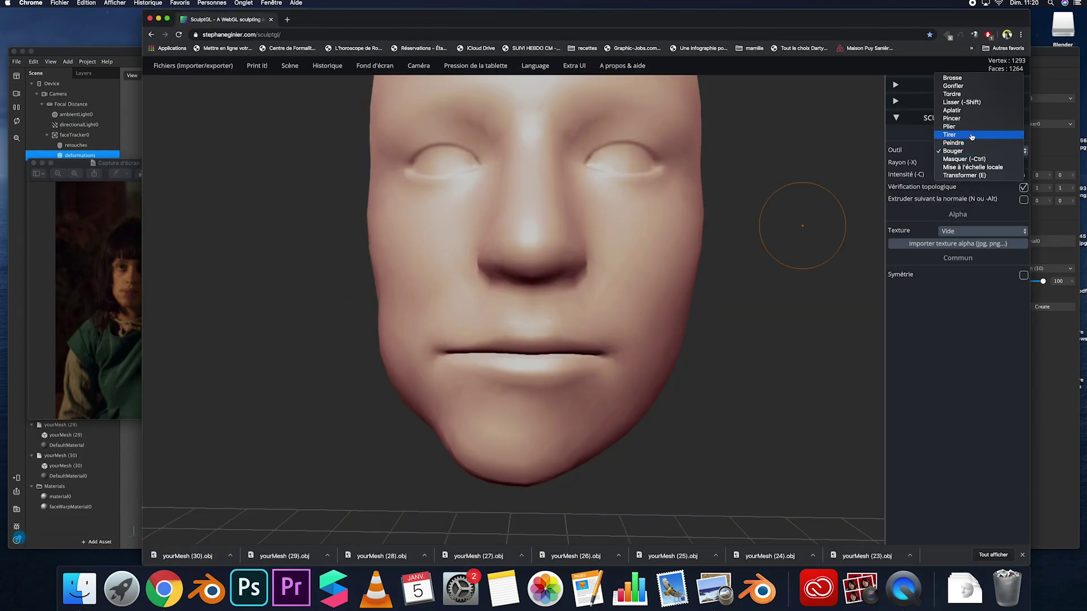
left_click(978, 87)
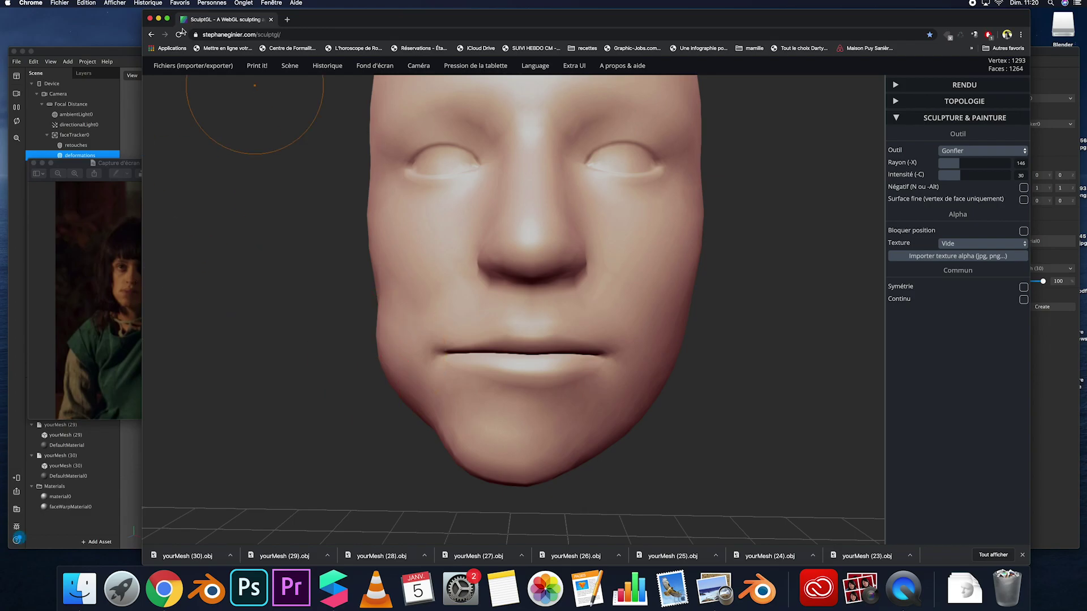
mouse_move(184, 67)
left_click(184, 184)
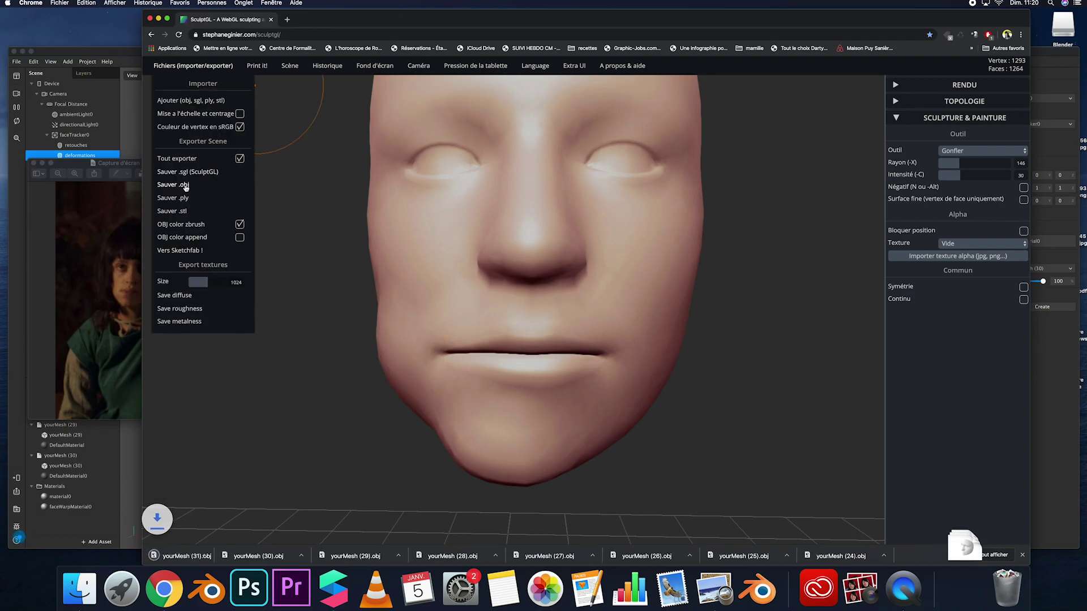
Switch to Spark AR Studio and add yourMesh (31).obj from the Téléchargements folder in Finder to the project's assets
scroll(351, 453, "up", 2)
left_click(326, 598)
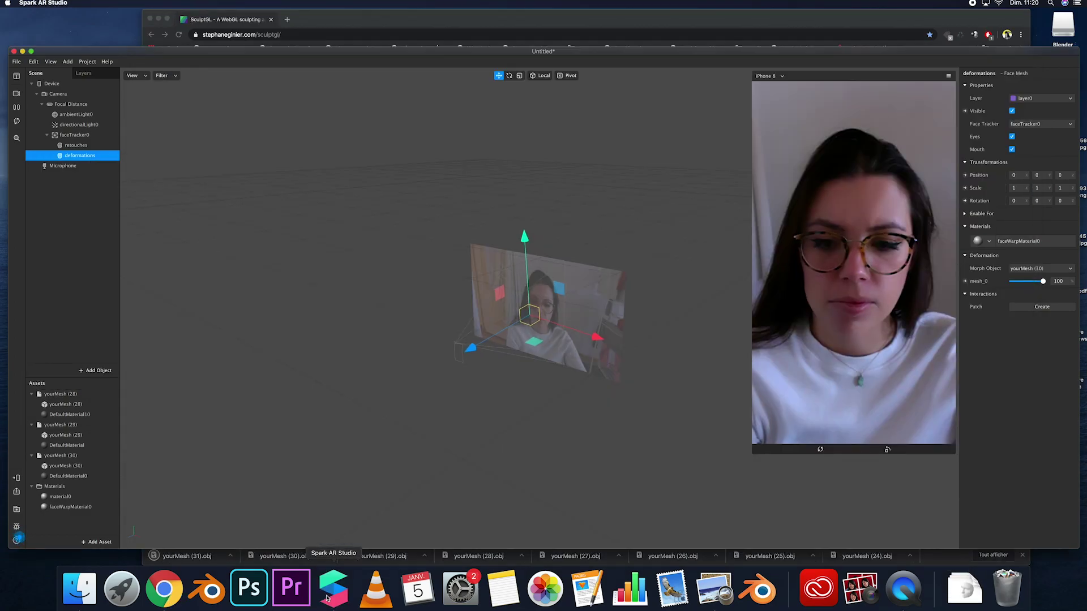
left_click(79, 588)
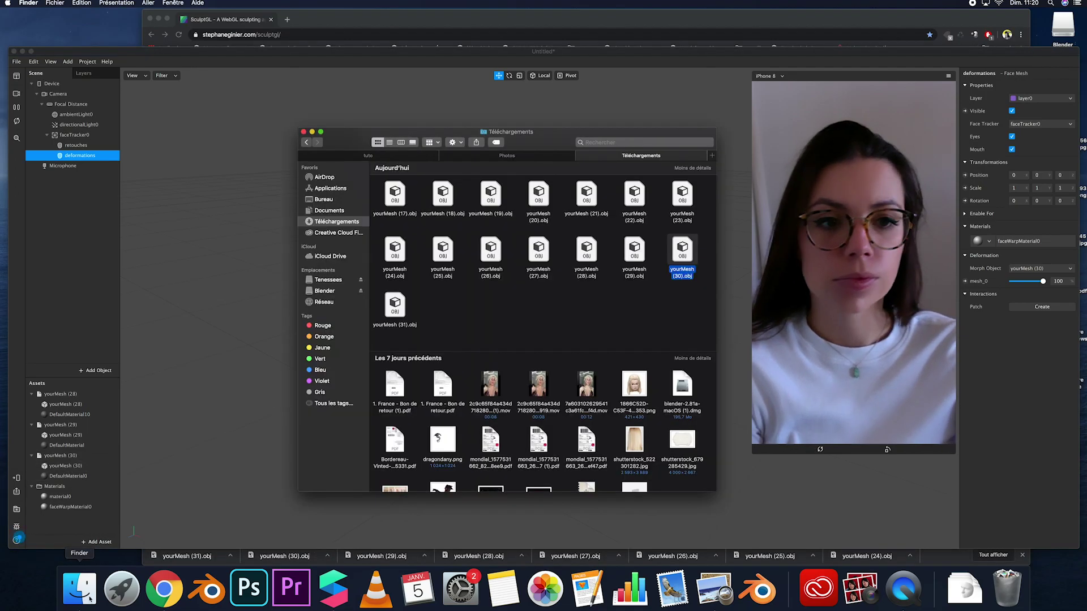
left_click_drag(394, 300, 102, 453)
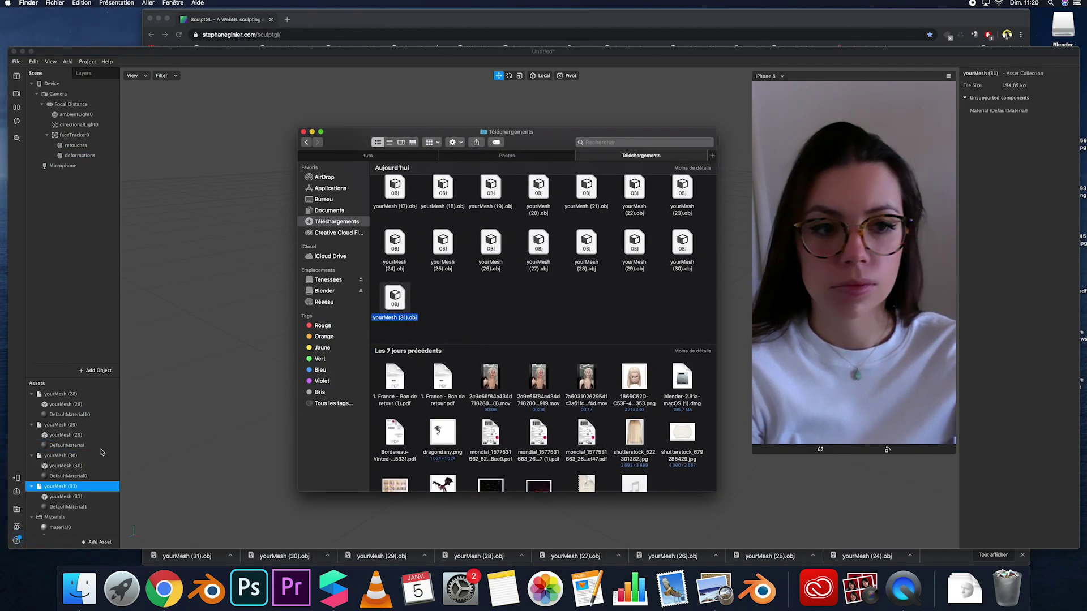
Set the morph object of the deformations face mesh to yourMesh (31)
left_click(80, 155)
left_click(1040, 268)
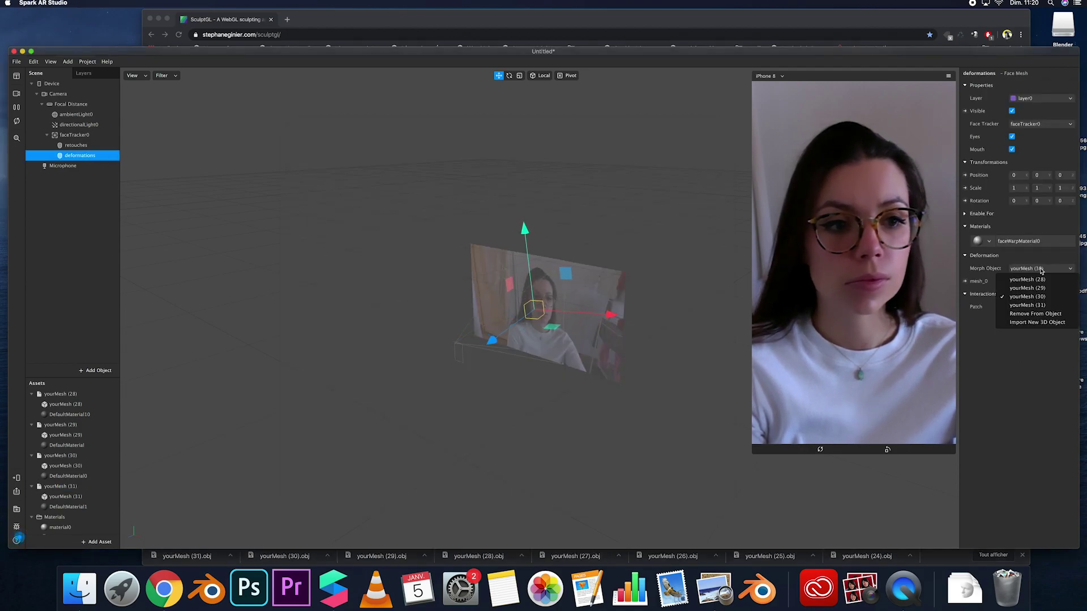
left_click(1026, 305)
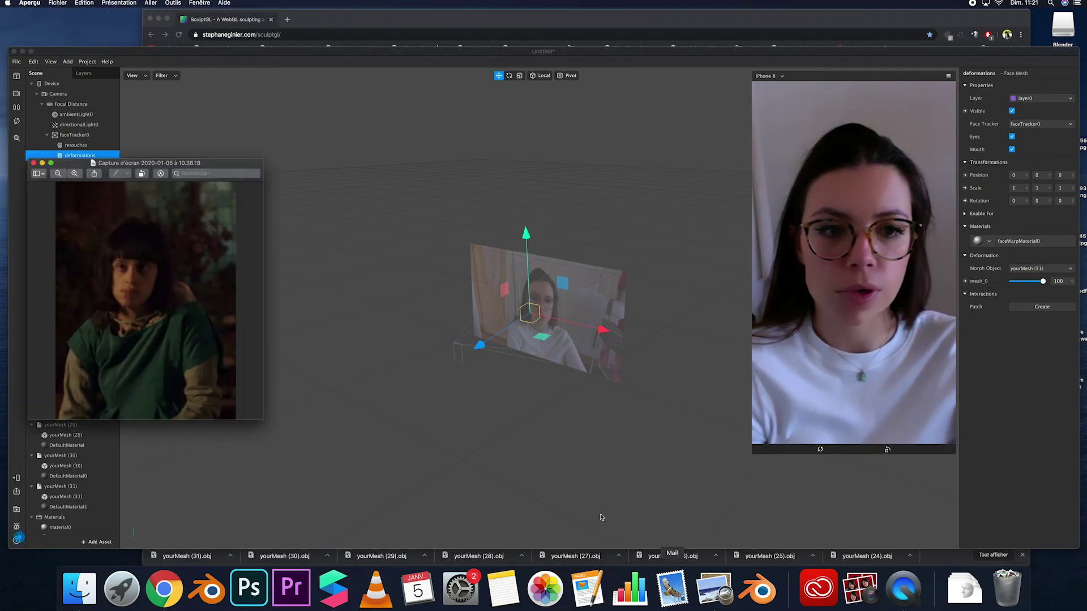
Compare the reference portrait in Preview side by side with the warped face in the simulator, close the portrait and return to Spark AR Studio
left_click(713, 589)
left_click_drag(251, 161, 643, 151)
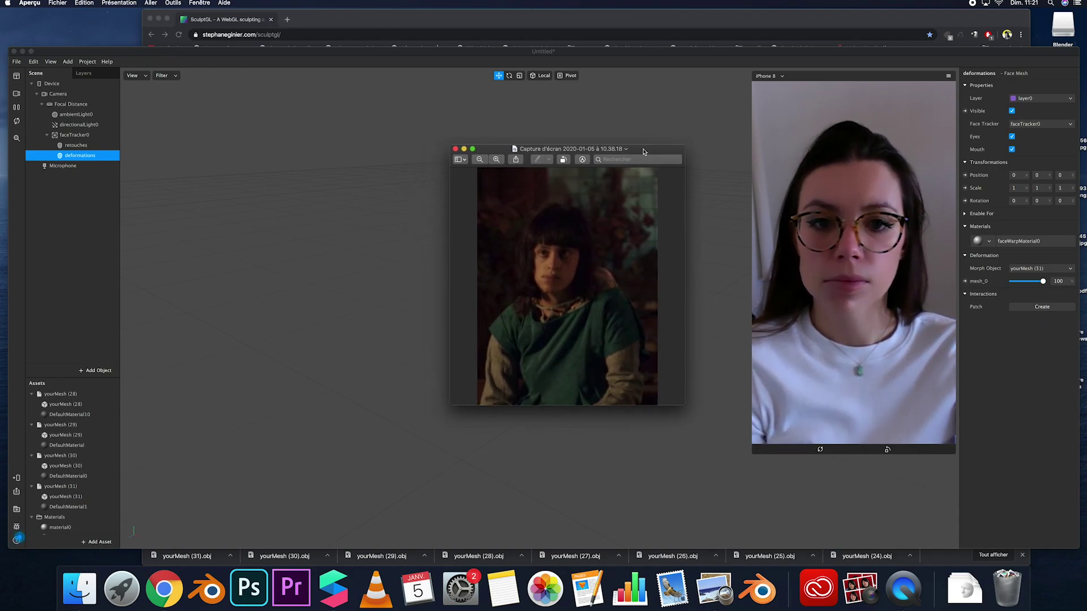
left_click(455, 149)
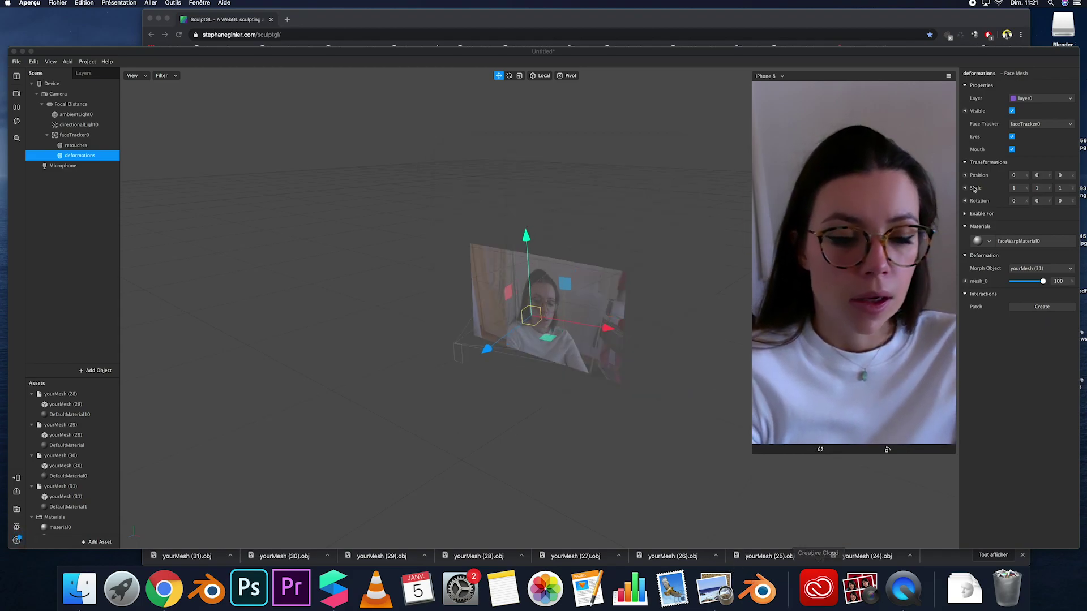
left_click(749, 527)
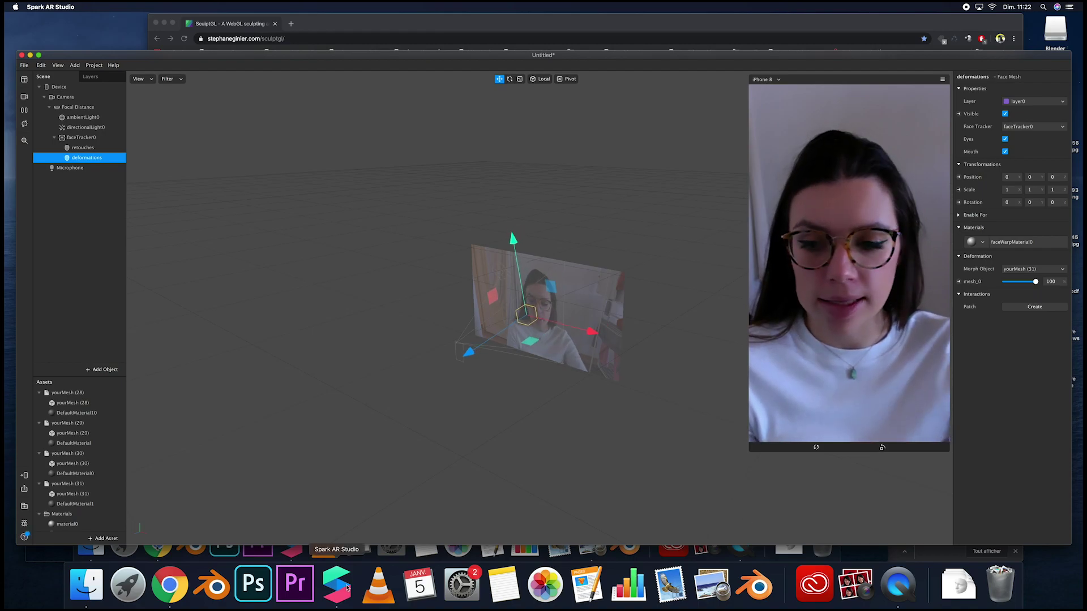
Review the exported yourMesh OBJ files in Finder's Téléchargements folder, and return to Spark AR Studio
key("super+Tab")
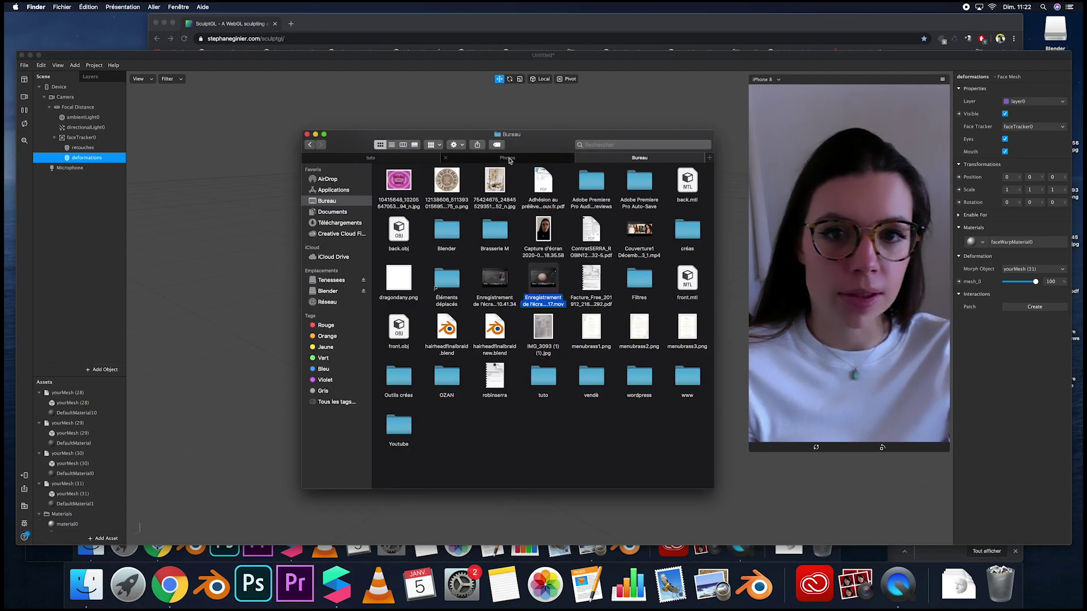
left_click(339, 223)
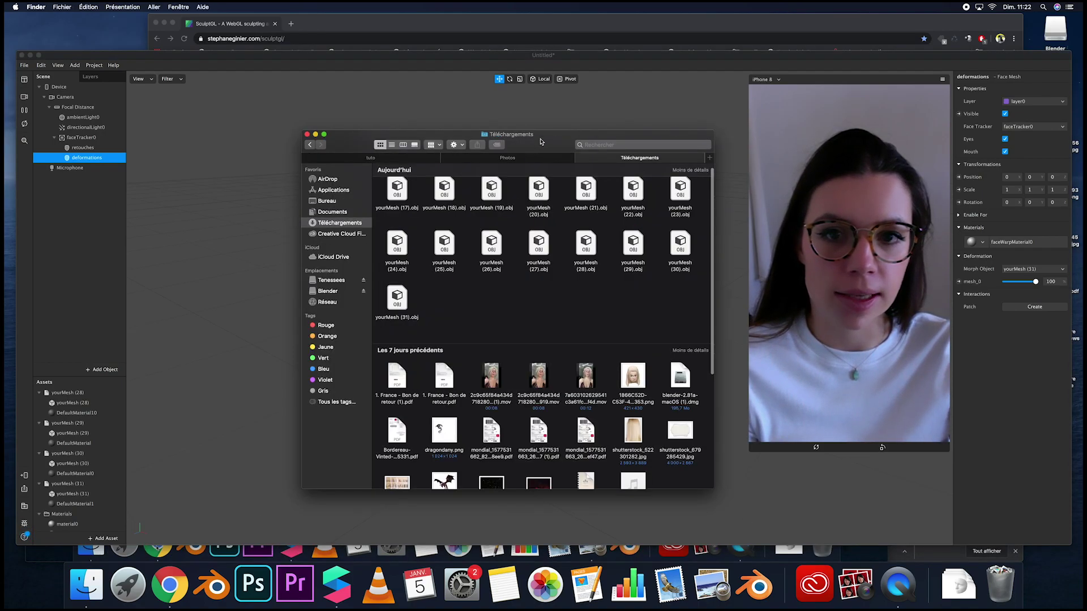
left_click_drag(540, 141, 462, 132)
scroll(334, 226, "up", 1)
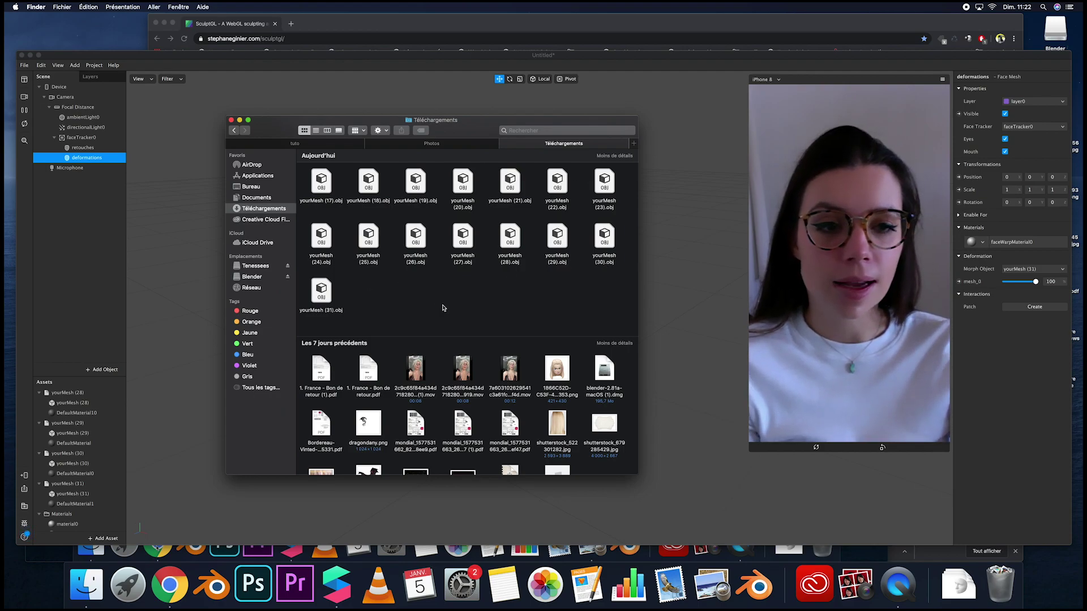
left_click(660, 250)
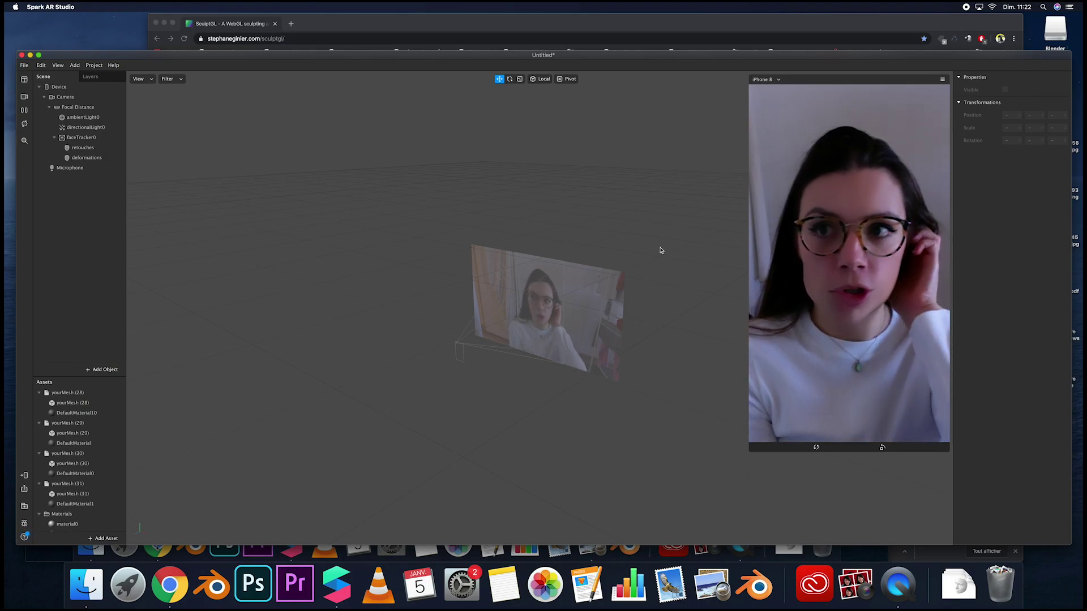
Switch to SculptGL and check the saved mesh versions once more in Finder's Téléchargements folder
left_click(170, 580)
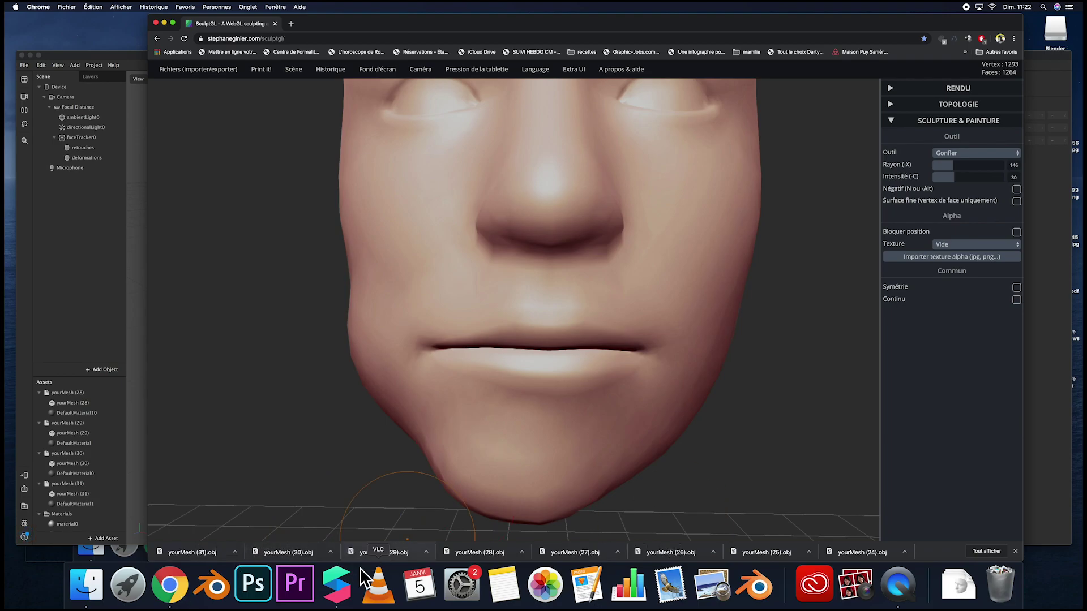
left_click(86, 584)
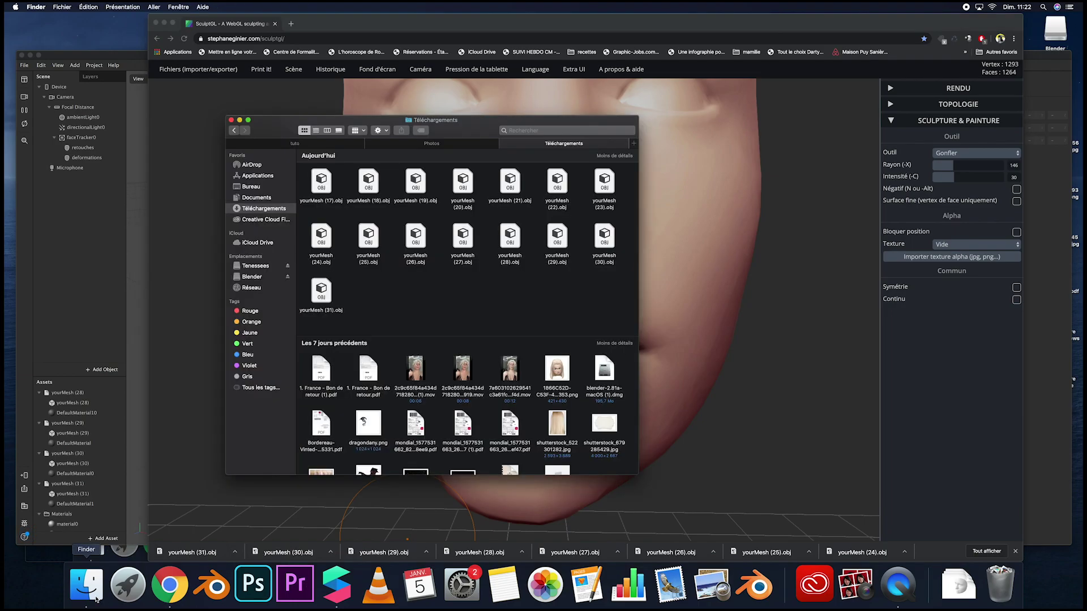
scroll(499, 249, "down", 1)
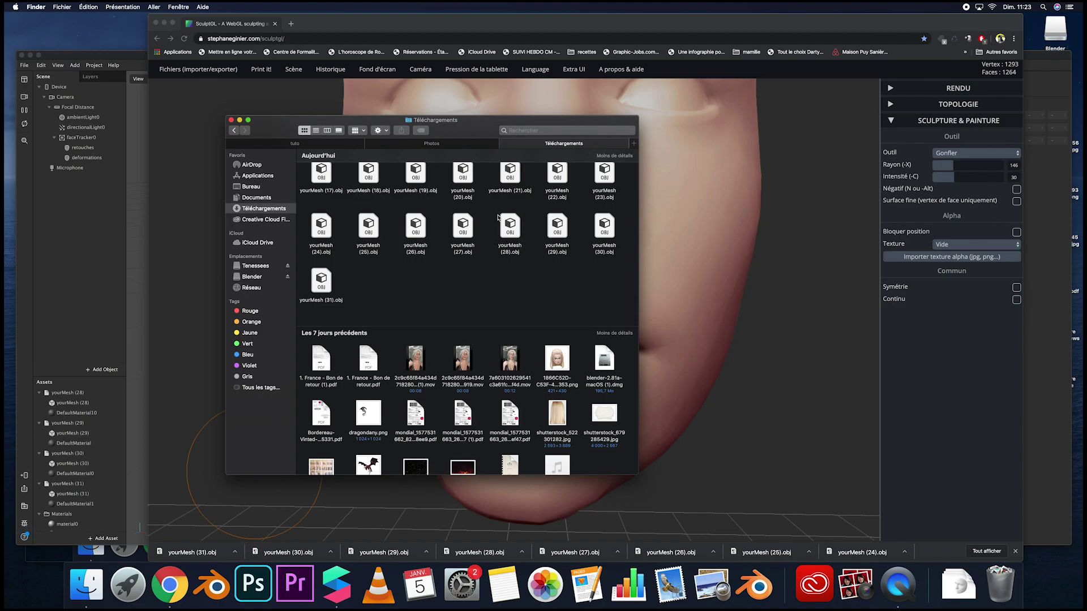
left_click(430, 108)
Reset the SculptGL scene to remove the current sculpted face
mouse_move(330, 69)
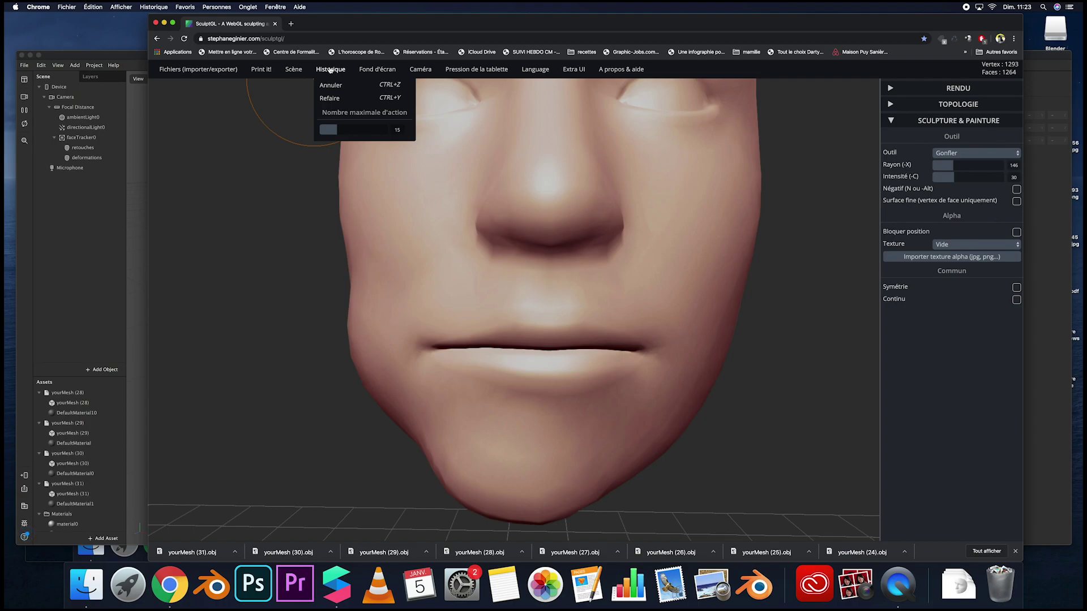
mouse_move(294, 69)
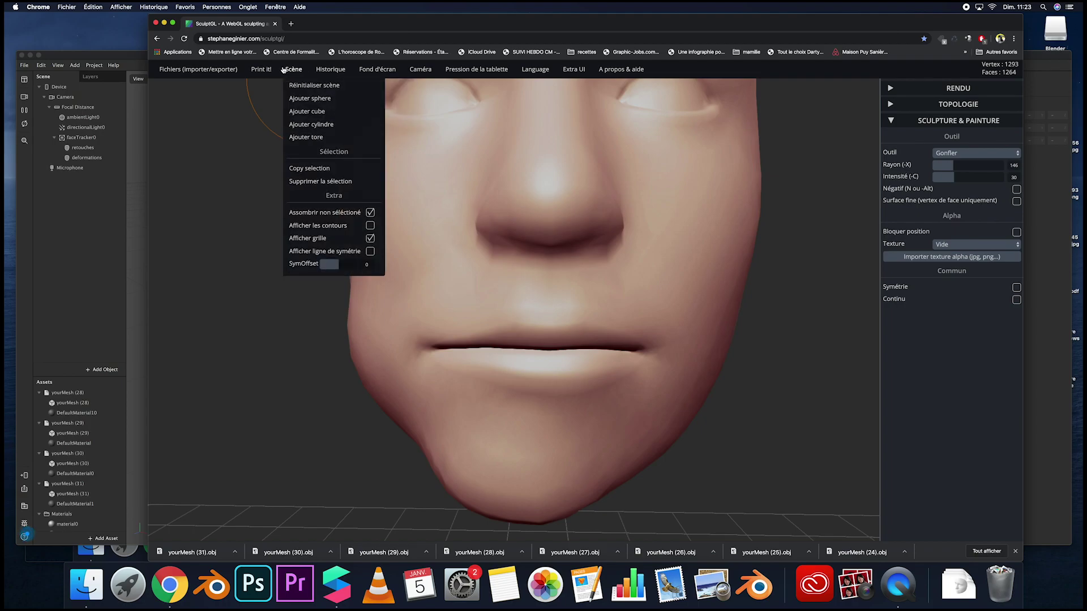
left_click(304, 88)
left_click(657, 86)
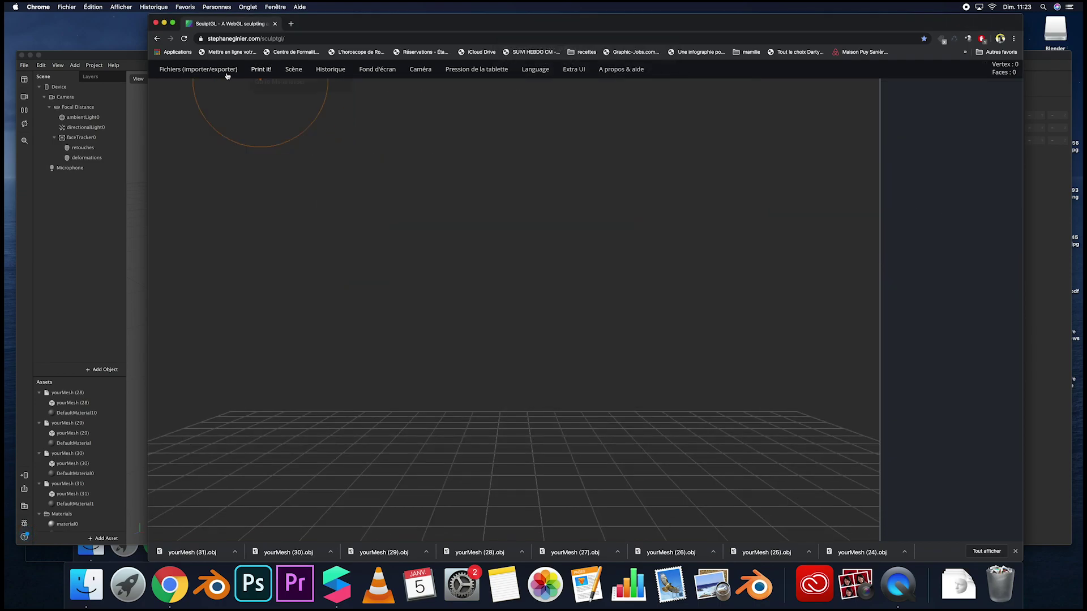
Import the earlier version yourMesh (29).obj from the Téléchargements folder into SculptGL, and switch back to Spark AR Studio
mouse_move(220, 71)
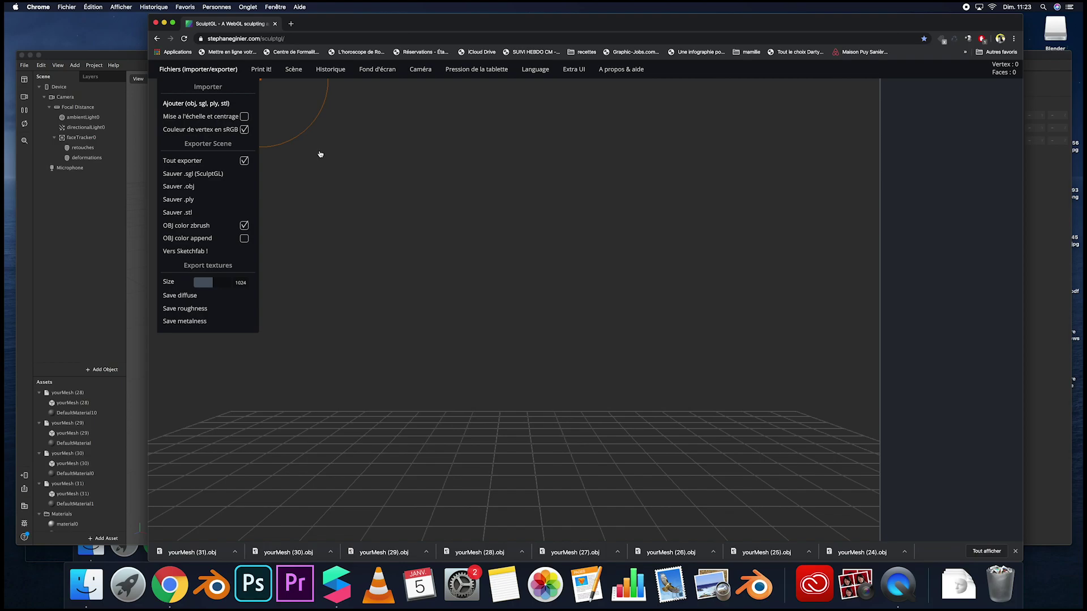
left_click(196, 103)
left_click(354, 112)
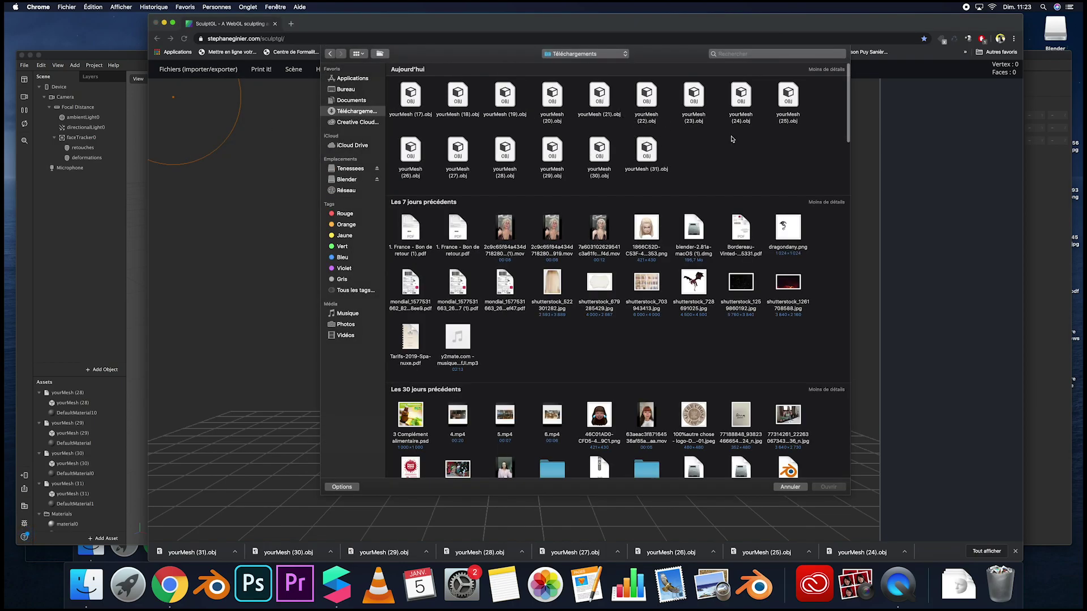
double_click(553, 153)
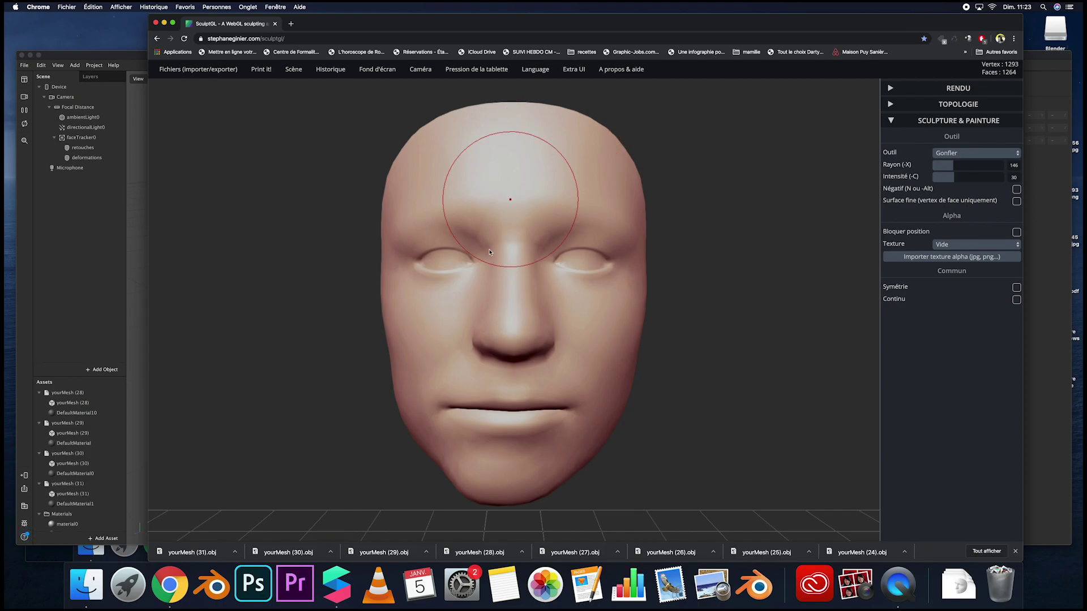
left_click(338, 584)
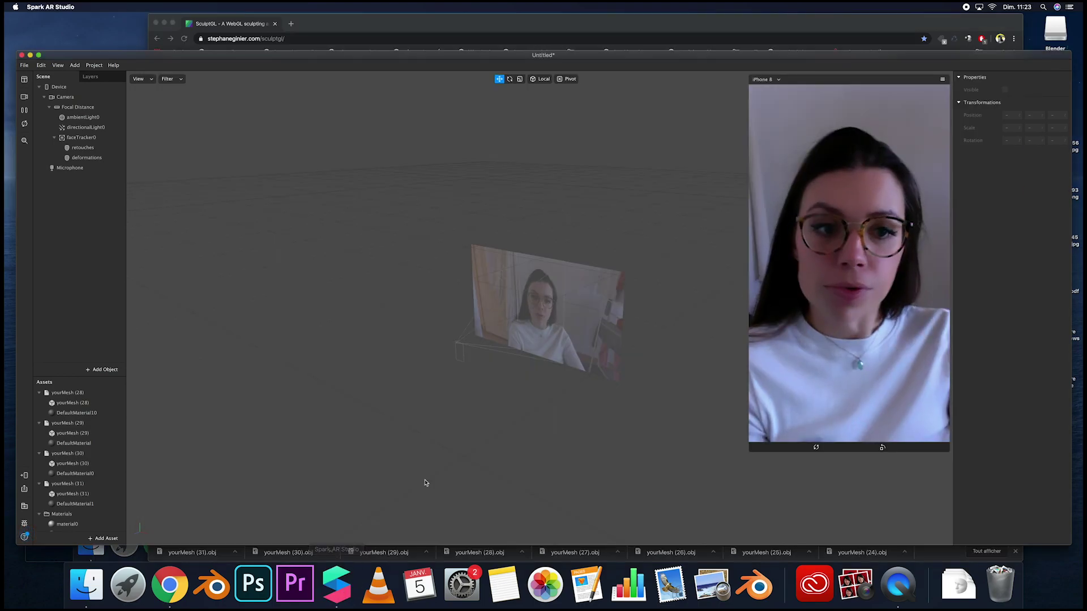